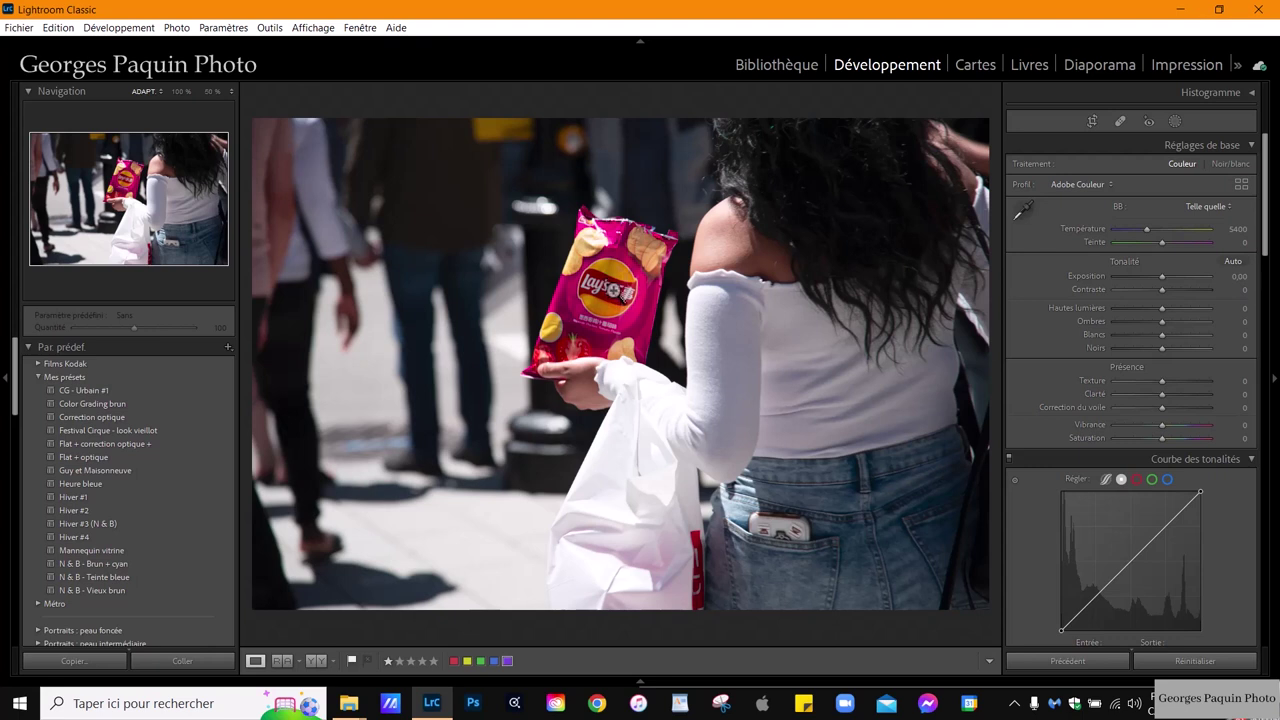
- Show the photo info, then zoom in on the chip bag, sleeve and shoulder
{"action": "key", "text": "i"}
{"action": "left_click", "coordinate": [619, 339]}
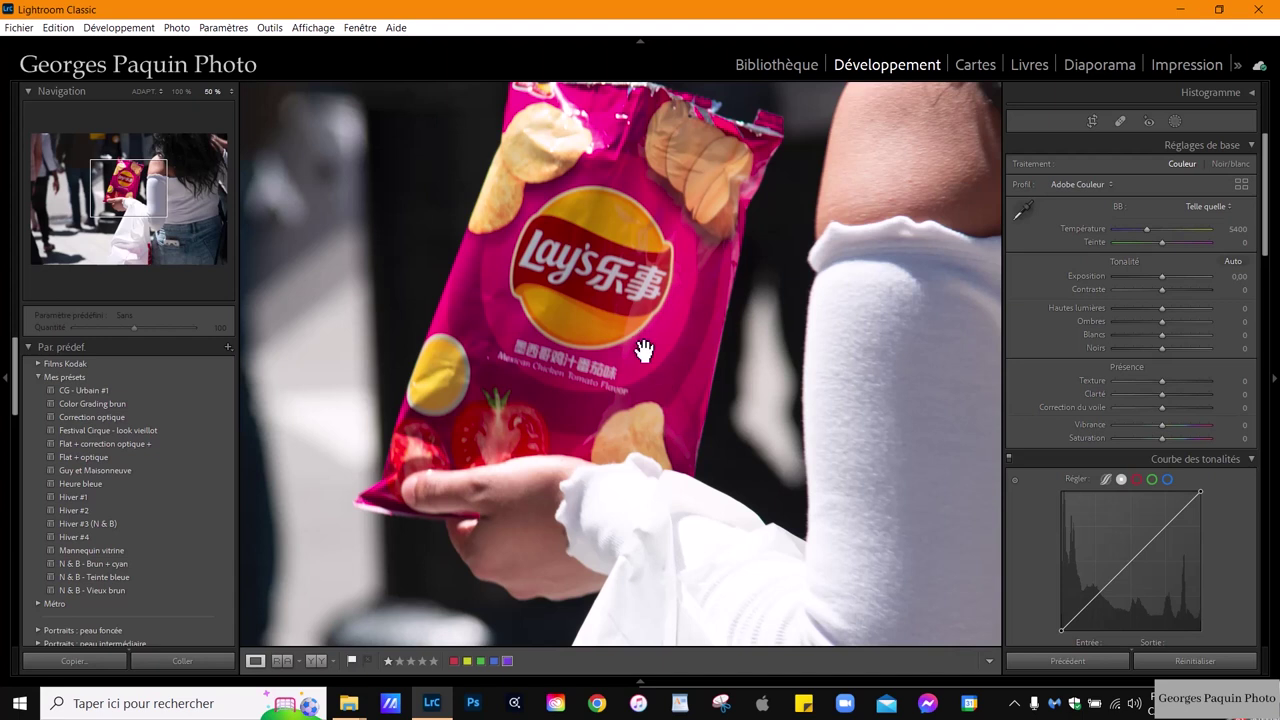
{"action": "left_click_drag", "start_coordinate": [766, 360], "coordinate": [568, 330]}
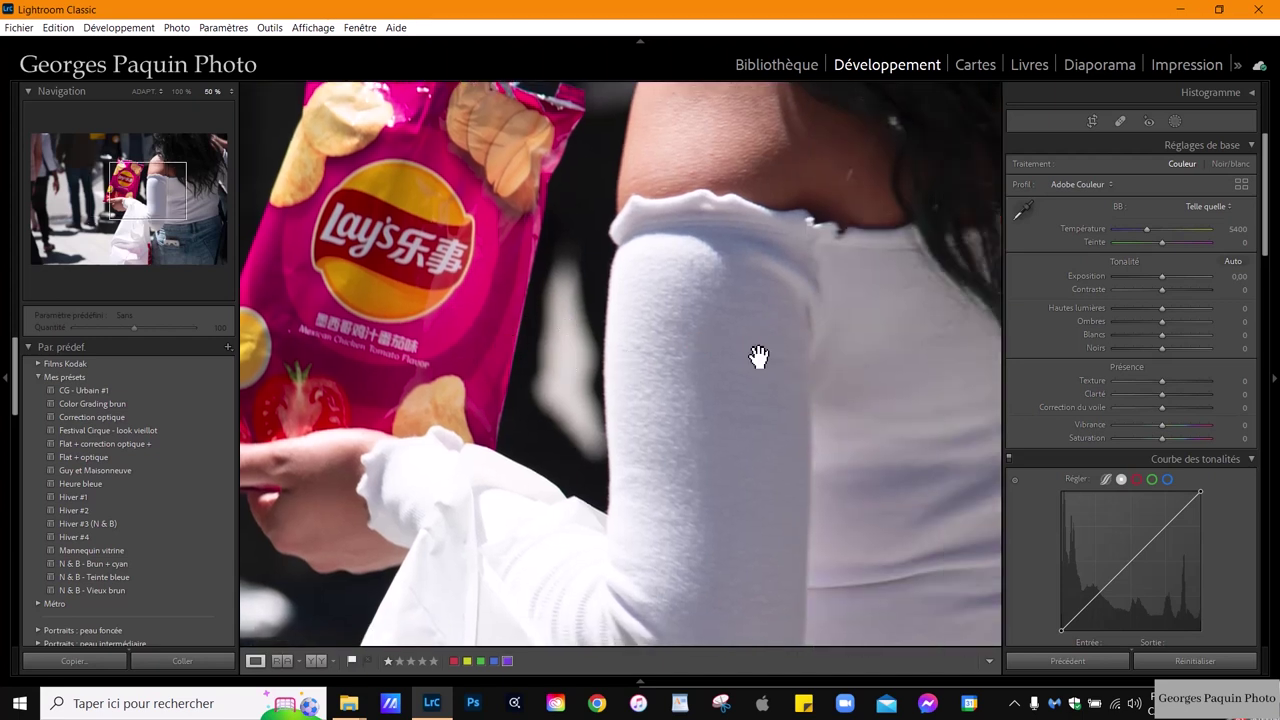
{"action": "key", "text": "ctrl+minus"}
{"action": "key", "text": "ctrl+minus"}
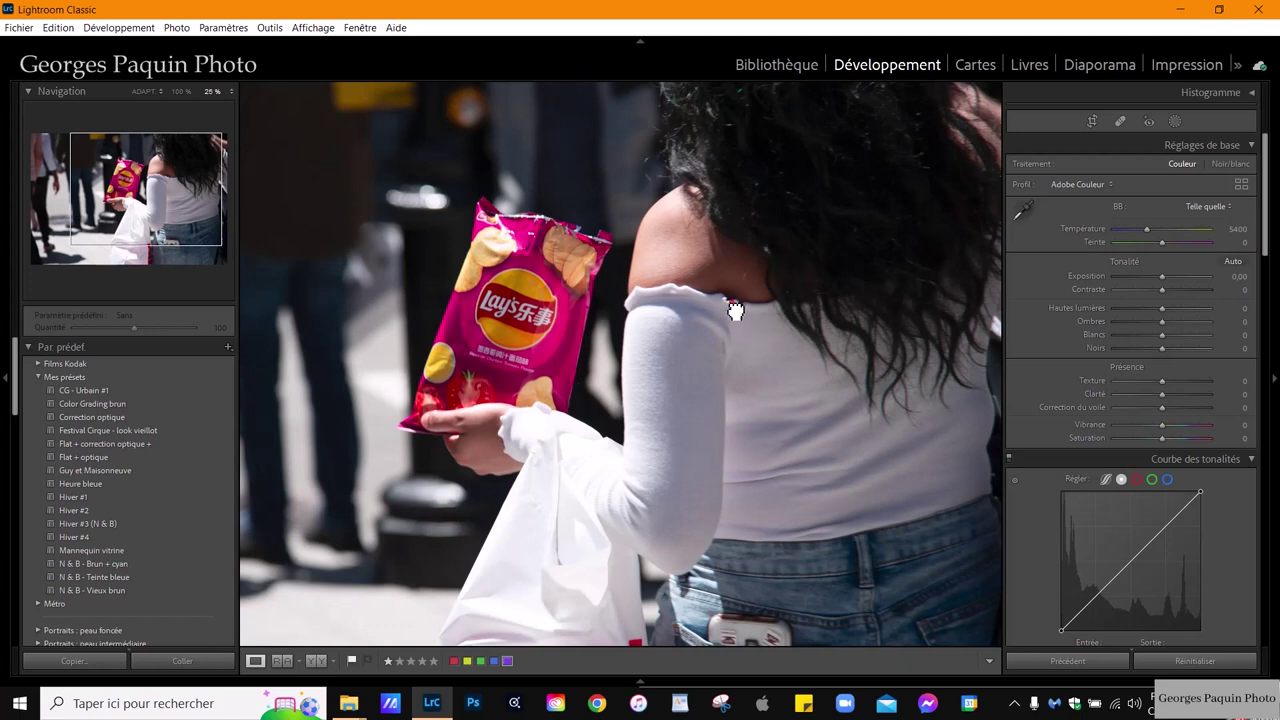
{"action": "left_click_drag", "start_coordinate": [734, 306], "coordinate": [680, 354]}
{"action": "left_click", "coordinate": [640, 352]}
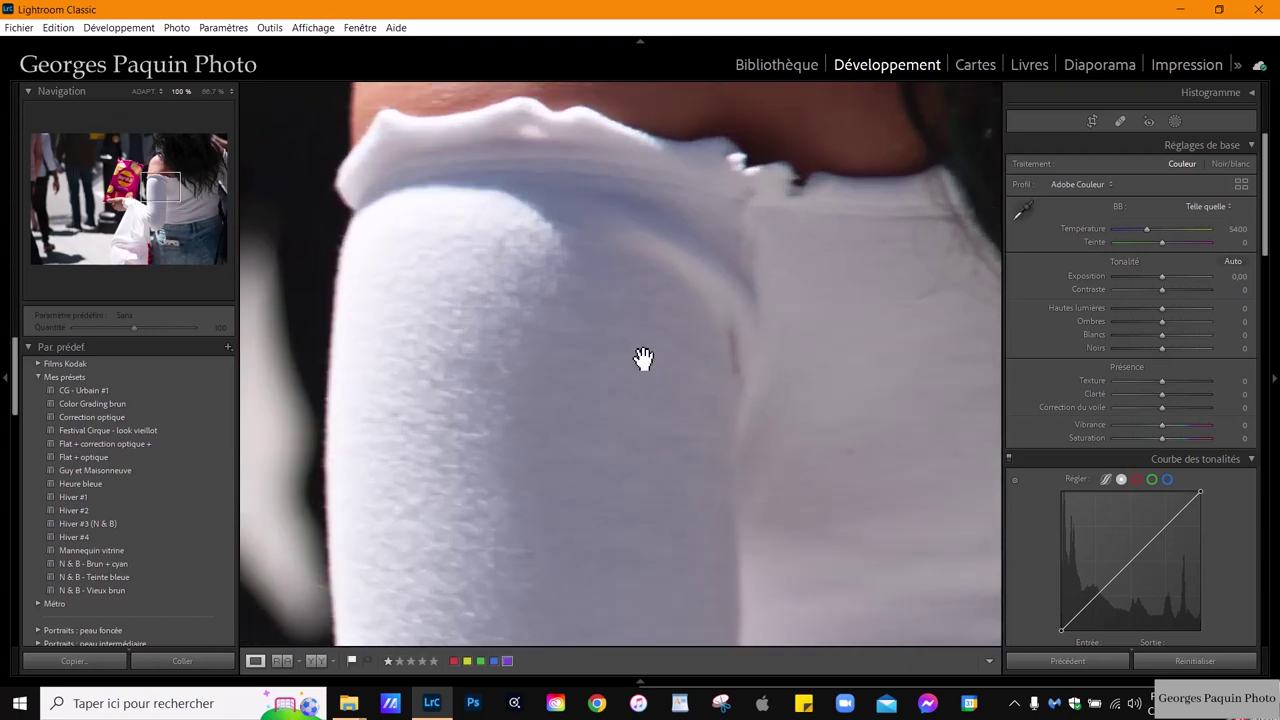
- Pan the close-up over the neck, collar and Lay's logo, then zoom out to 33.3%
{"action": "left_click_drag", "start_coordinate": [606, 195], "coordinate": [517, 640]}
{"action": "left_click_drag", "start_coordinate": [510, 210], "coordinate": [508, 397]}
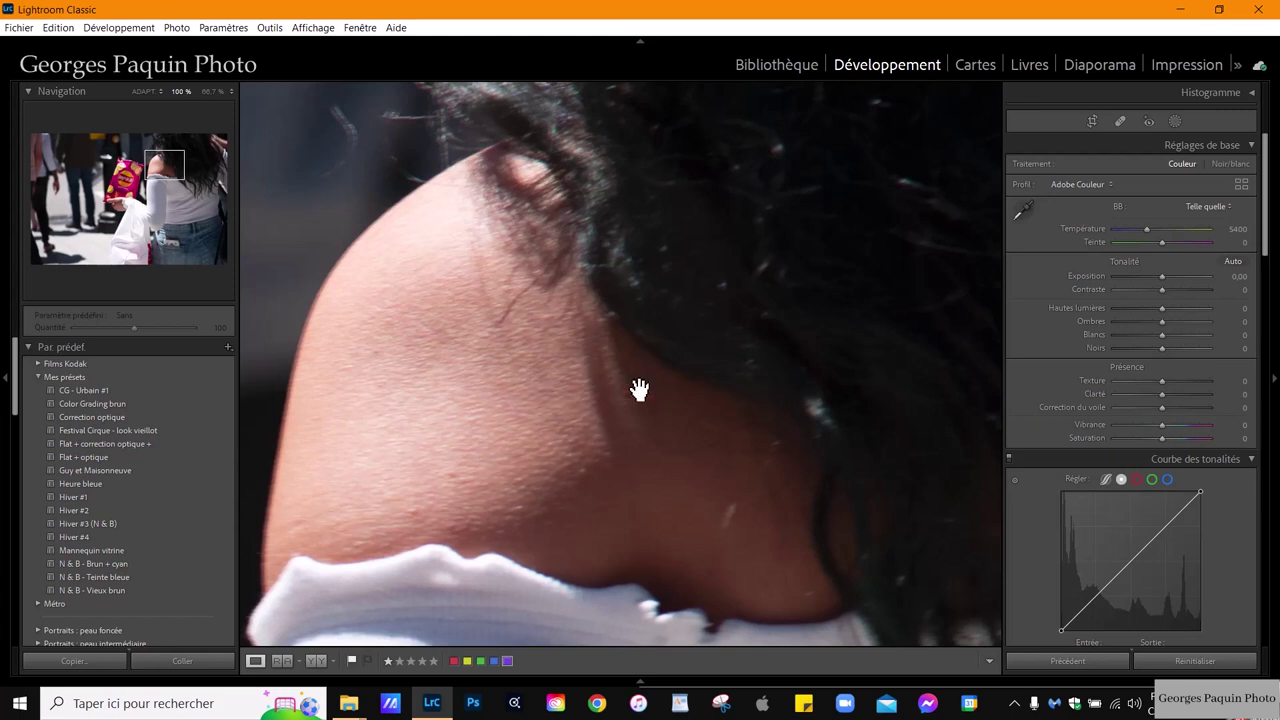
{"action": "left_click_drag", "start_coordinate": [489, 536], "coordinate": [606, 229]}
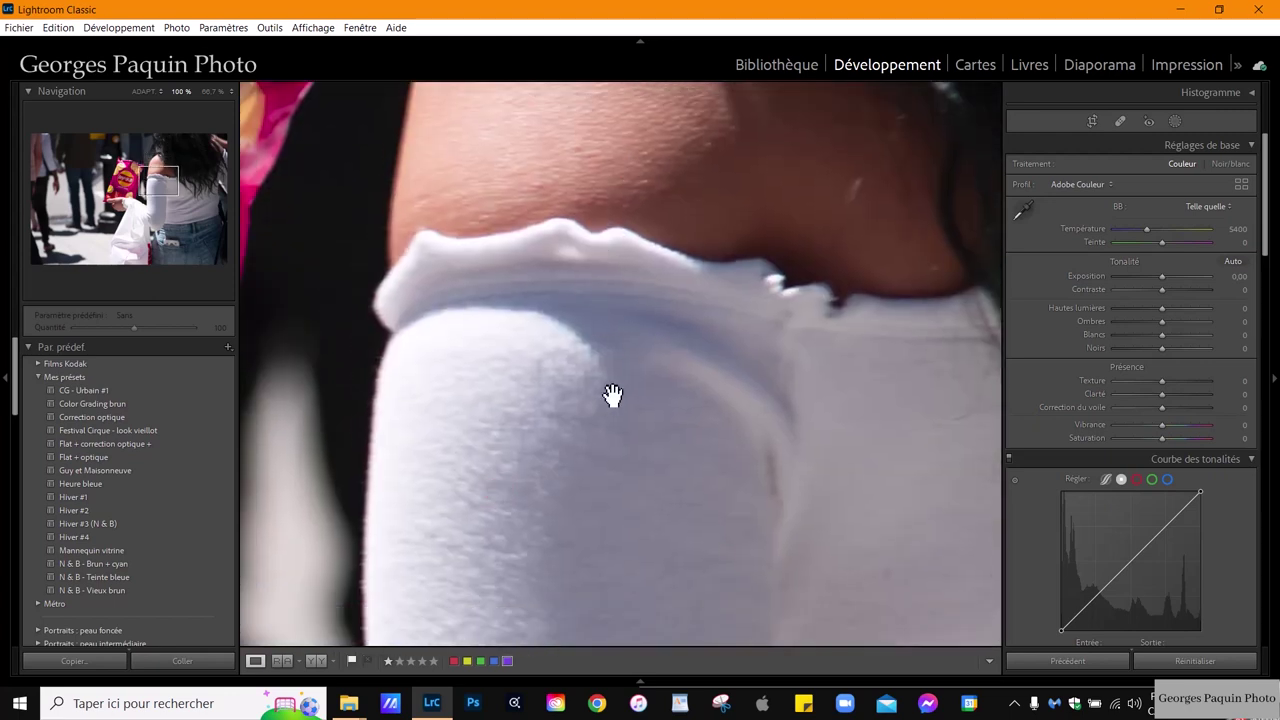
{"action": "left_click_drag", "start_coordinate": [634, 343], "coordinate": [811, 466]}
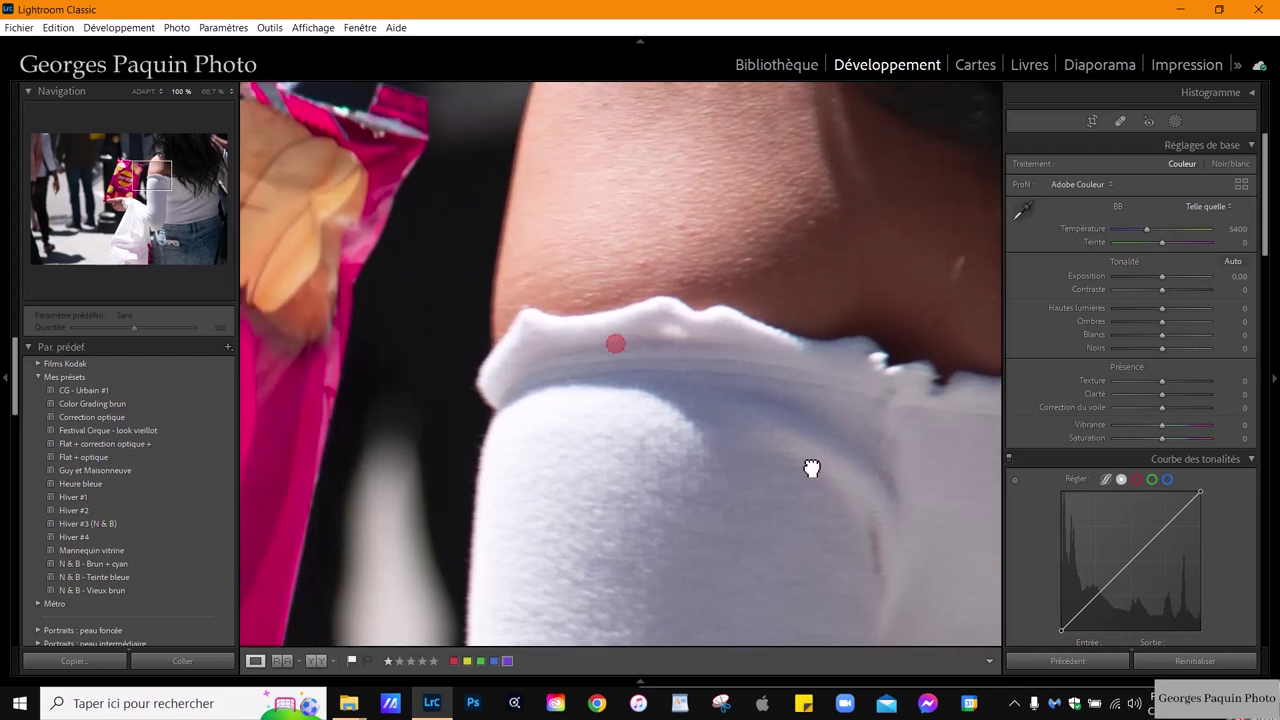
{"action": "left_click_drag", "start_coordinate": [370, 535], "coordinate": [825, 355]}
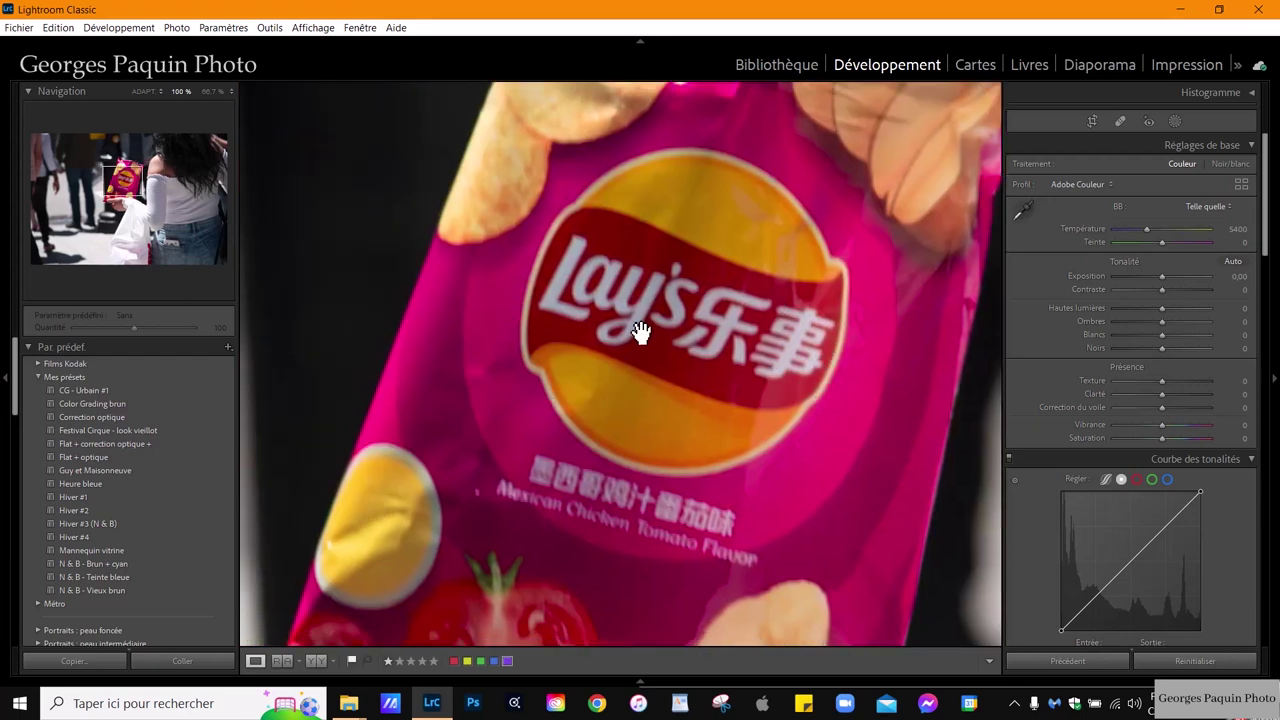
{"action": "key", "text": "ctrl+minus"}
{"action": "key", "text": "ctrl+minus"}
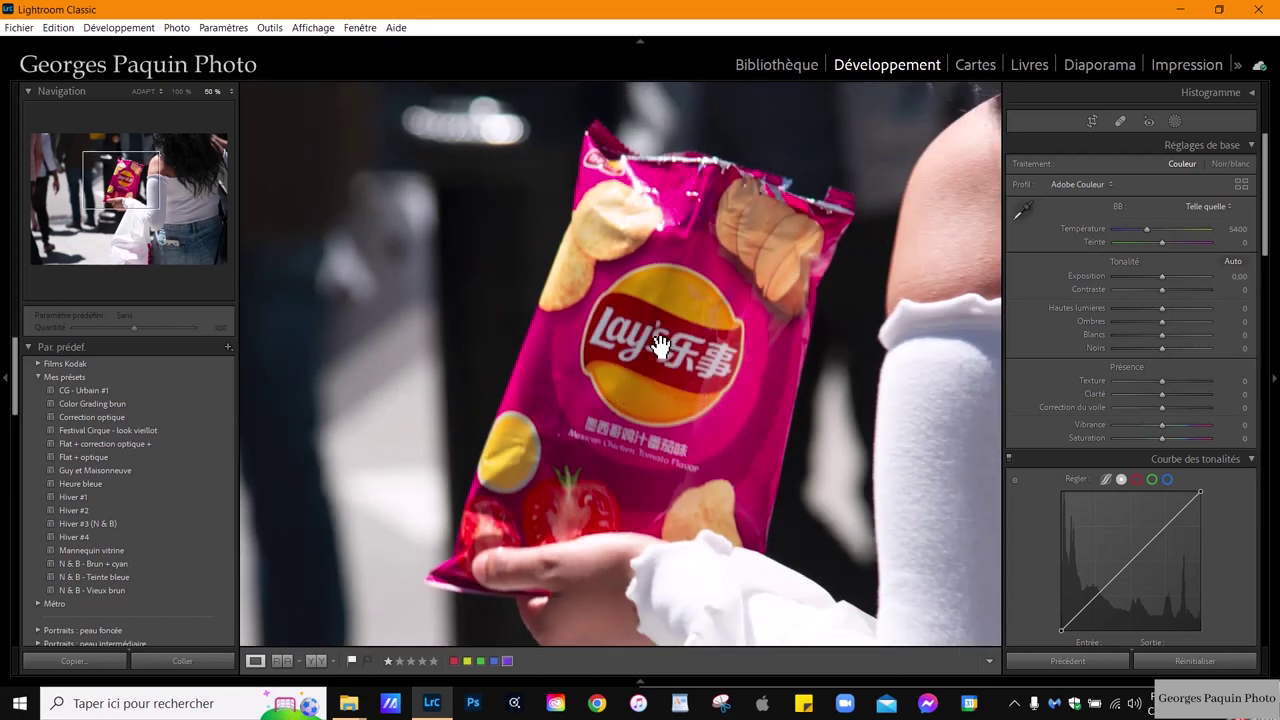
{"action": "key", "text": "ctrl+minus"}
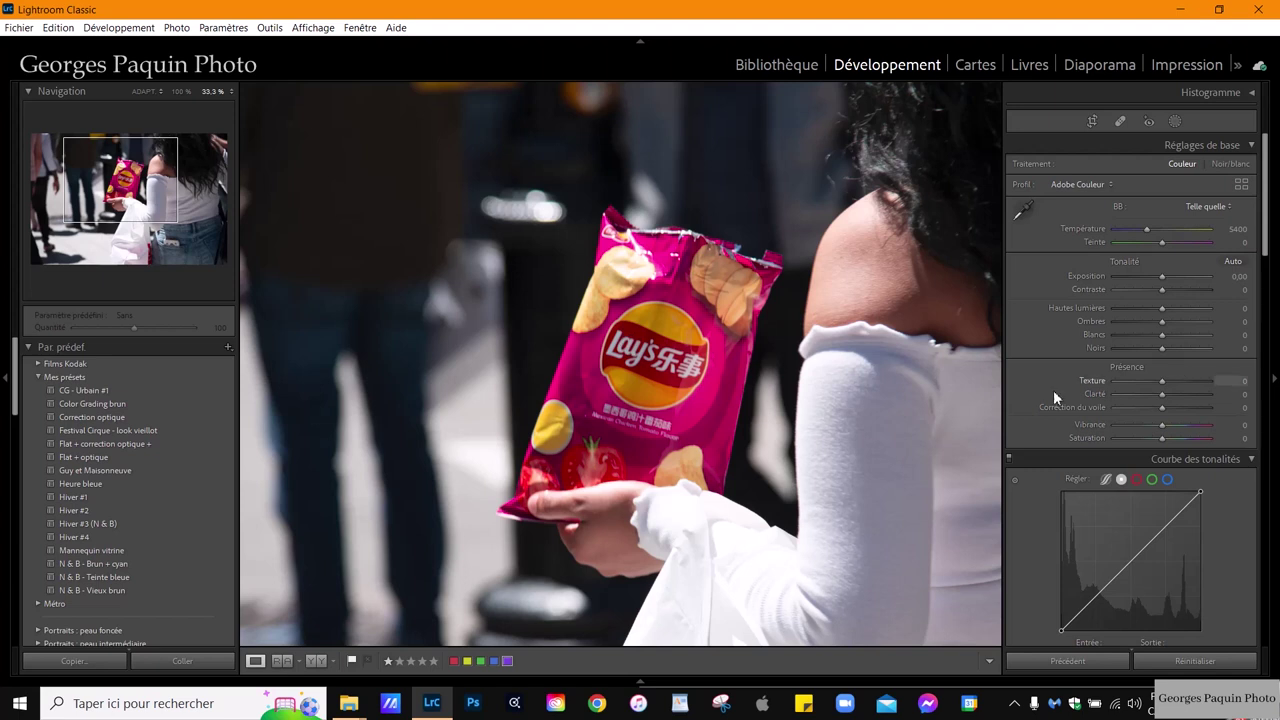
{"action": "left_click_drag", "start_coordinate": [921, 385], "coordinate": [816, 360]}
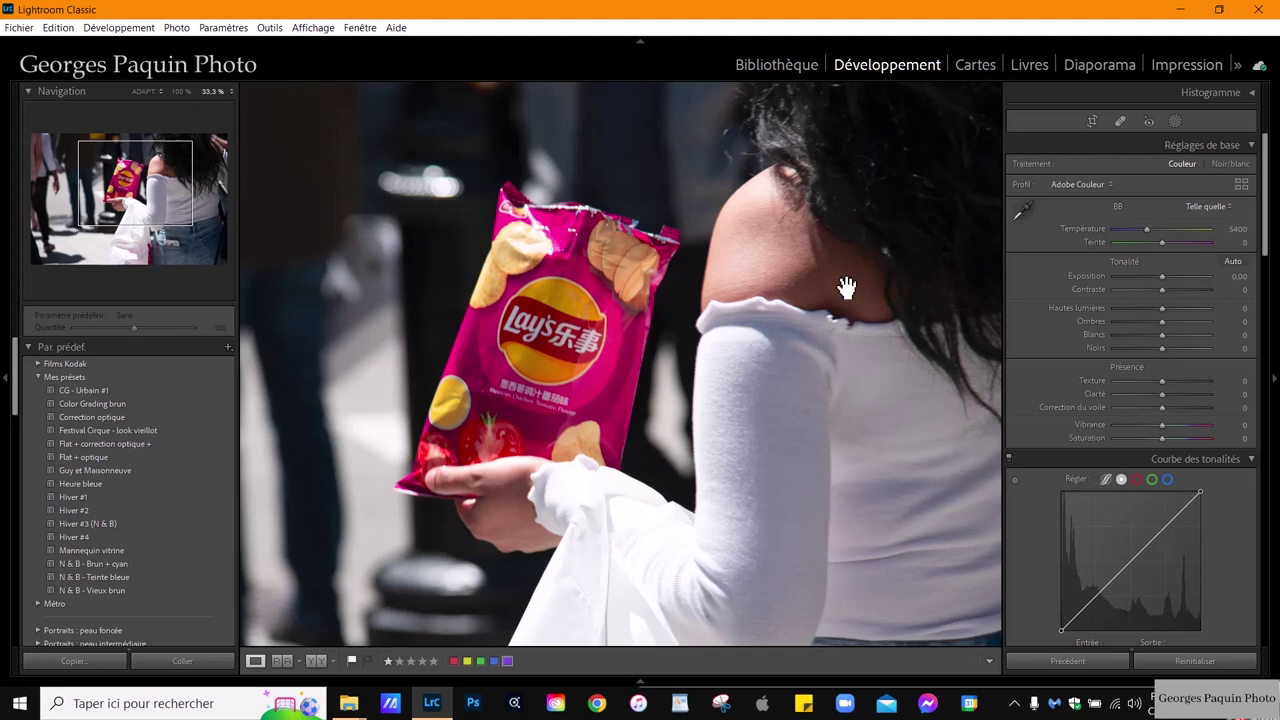
- Add tone curve points that lift the shadows, adjust the upper tones, and set a low point at input 37
{"action": "left_click", "coordinate": [731, 400]}
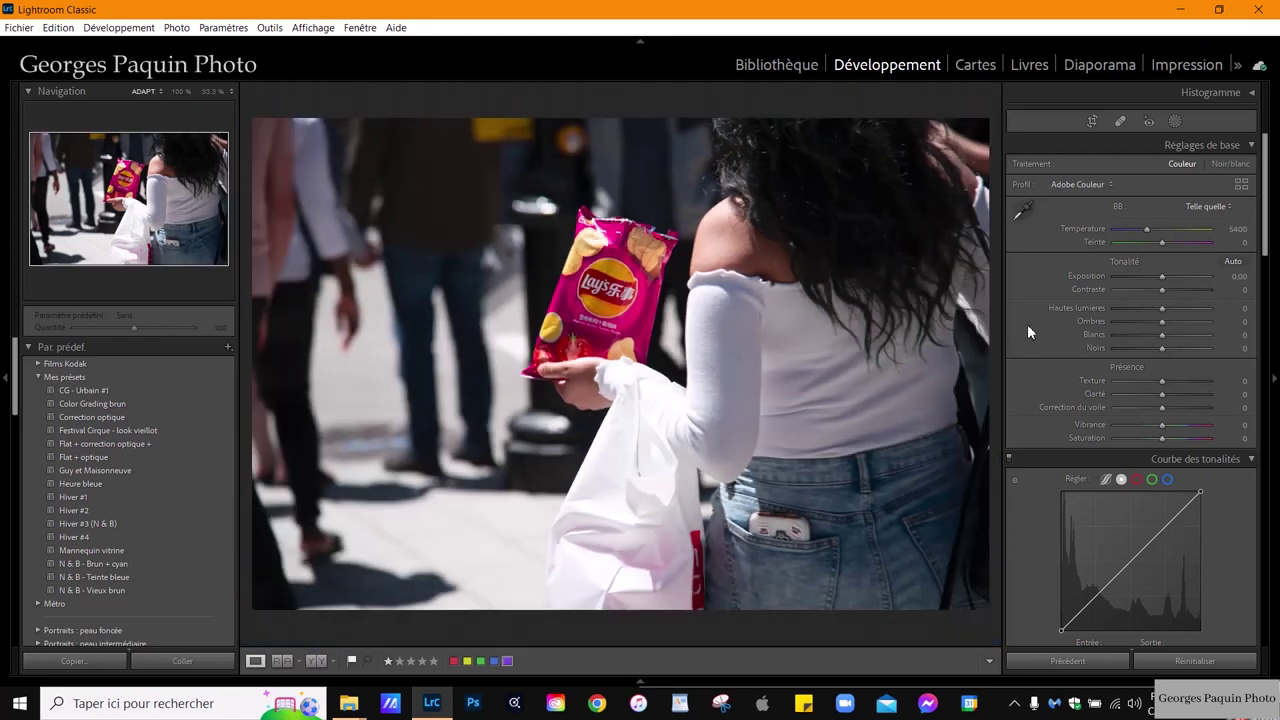
{"action": "scroll", "coordinate": [1027, 324], "scroll_direction": "down", "scroll_amount": 5}
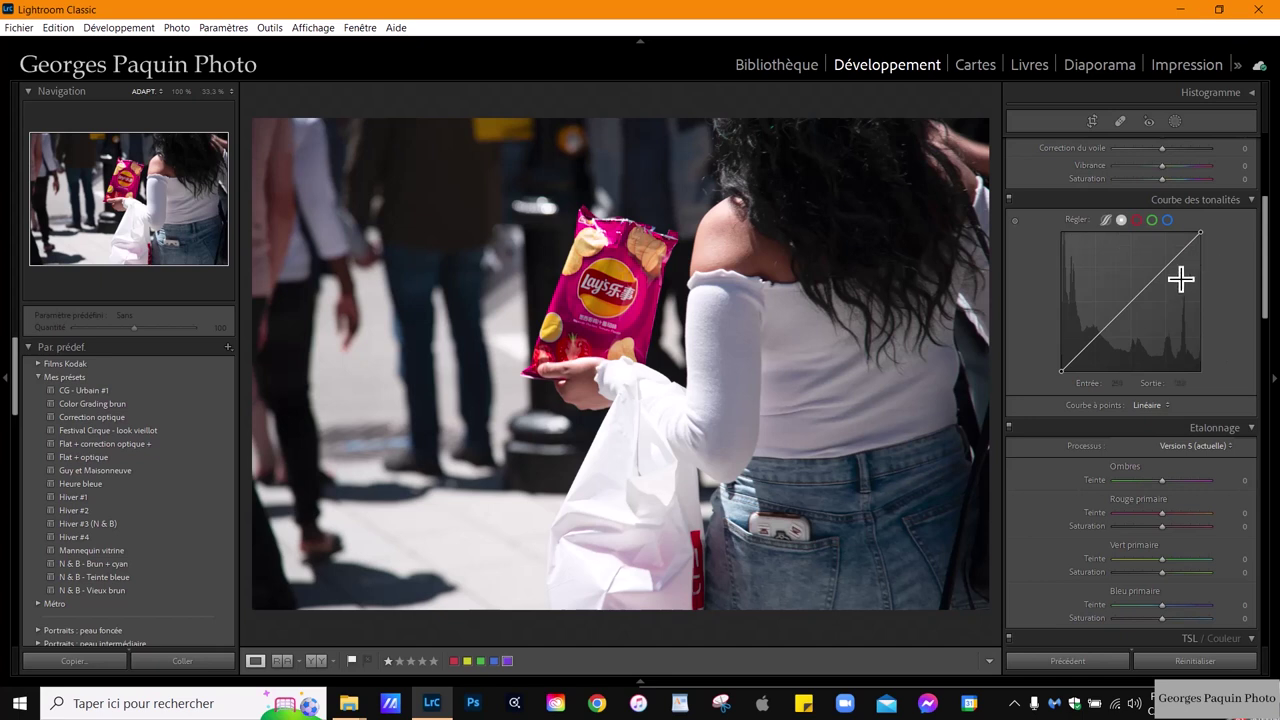
{"action": "left_click_drag", "start_coordinate": [1170, 282], "coordinate": [1174, 284]}
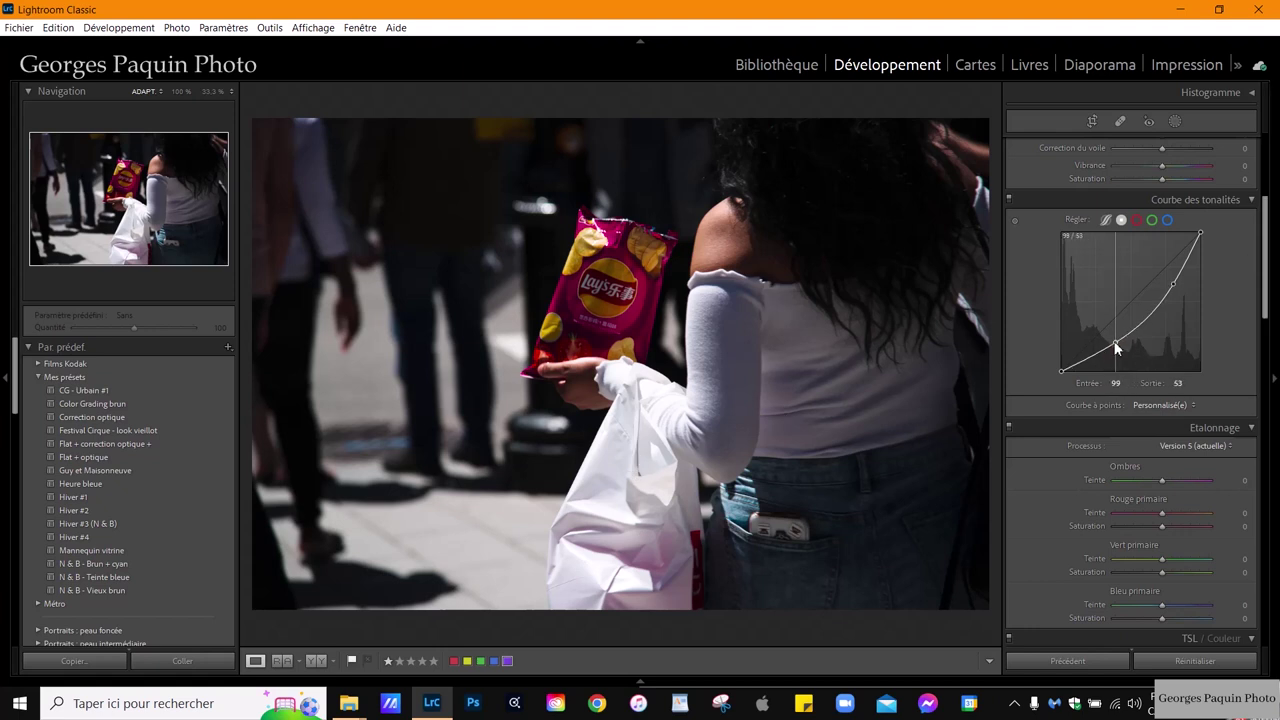
{"action": "left_click_drag", "start_coordinate": [1114, 350], "coordinate": [1111, 326]}
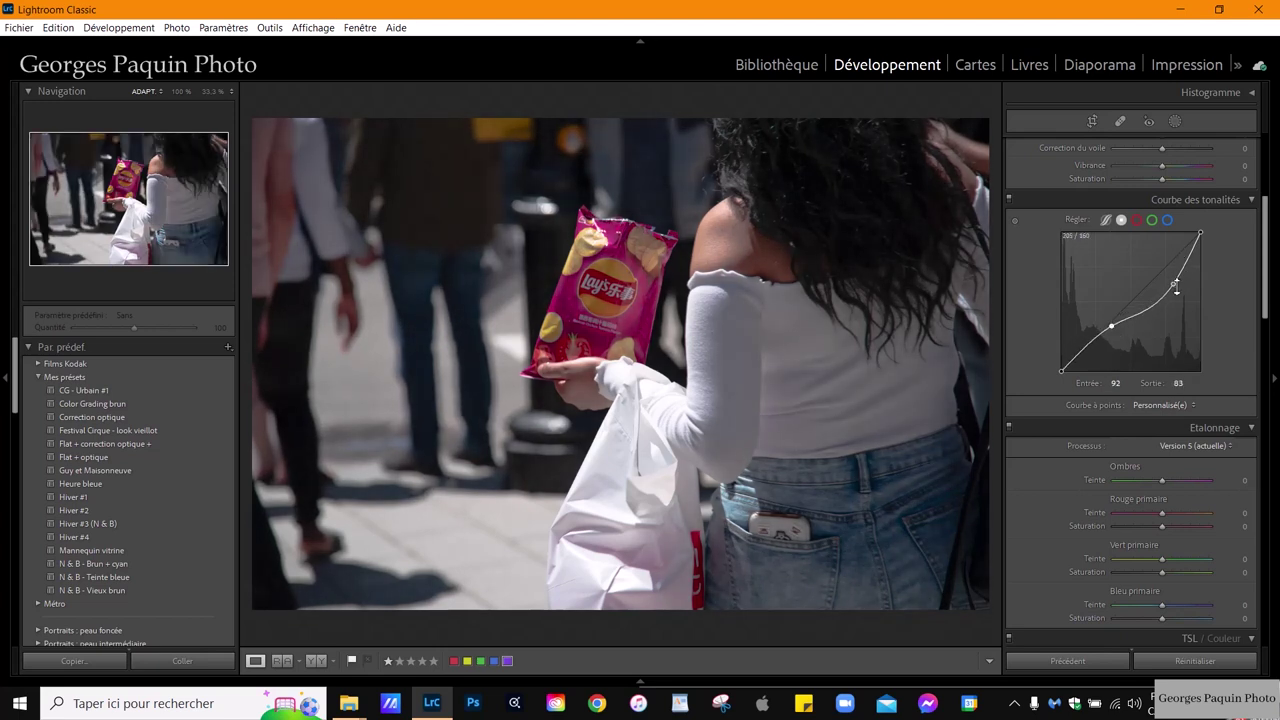
{"action": "left_click_drag", "start_coordinate": [1173, 284], "coordinate": [1178, 277]}
{"action": "left_click", "coordinate": [1084, 350]}
{"action": "left_click_drag", "start_coordinate": [1084, 352], "coordinate": [1081, 351]}
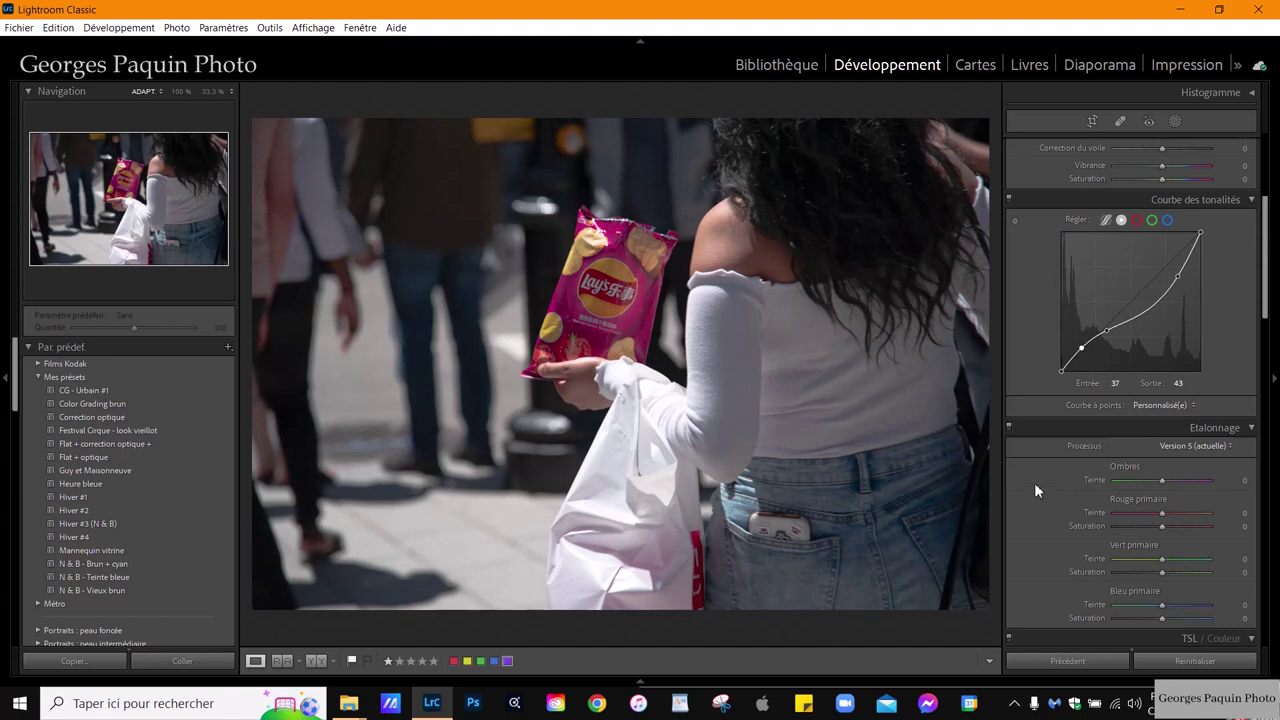
{"action": "scroll", "coordinate": [1036, 482], "scroll_direction": "up", "scroll_amount": 5}
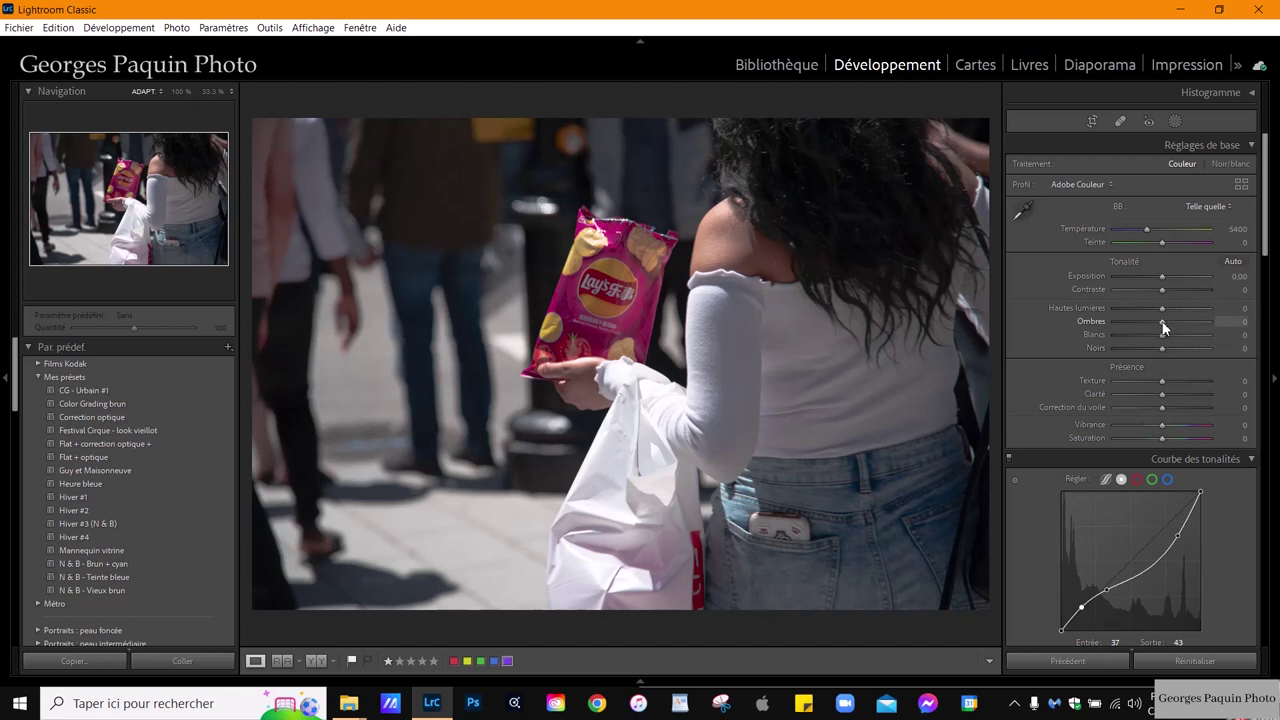
- Drag the Basic sliders to Exposure +0.17, Contrast −10, Highlights −61, Shadows +51, Whites +17, Blacks −34
{"action": "mouse_move", "coordinate": [1160, 320]}
{"action": "left_mouse_down"}
{"action": "mouse_move", "coordinate": [1188, 330]}
{"action": "mouse_move", "coordinate": [1156, 346]}
{"action": "left_mouse_up"}
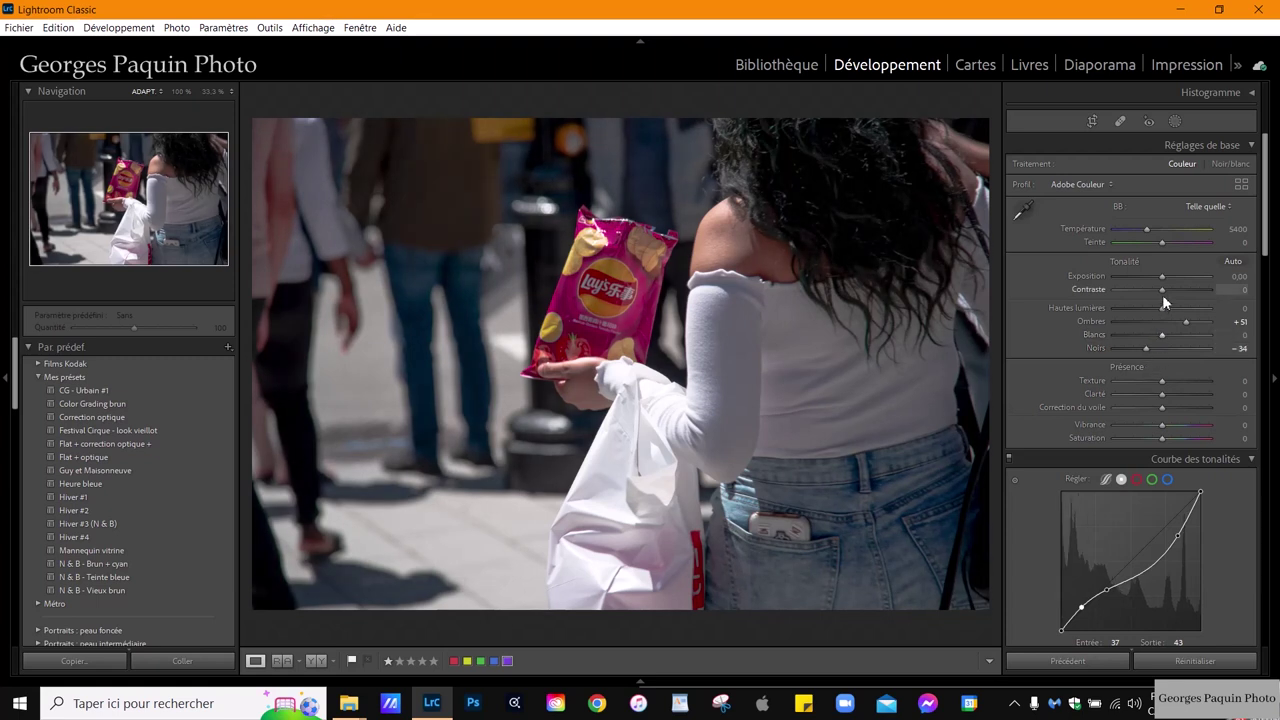
{"action": "mouse_move", "coordinate": [1162, 308]}
{"action": "left_mouse_down"}
{"action": "mouse_move", "coordinate": [1140, 332]}
{"action": "mouse_move", "coordinate": [1174, 340]}
{"action": "left_mouse_up"}
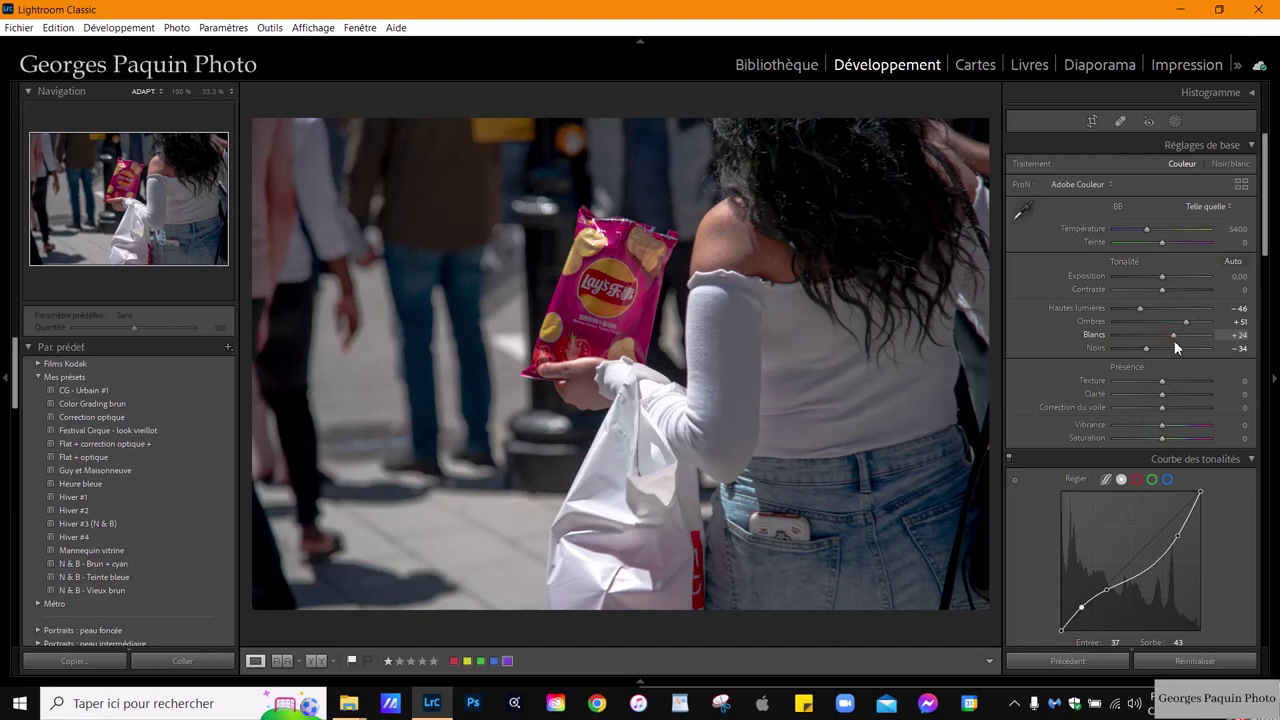
{"action": "left_click_drag", "start_coordinate": [1163, 278], "coordinate": [1132, 317]}
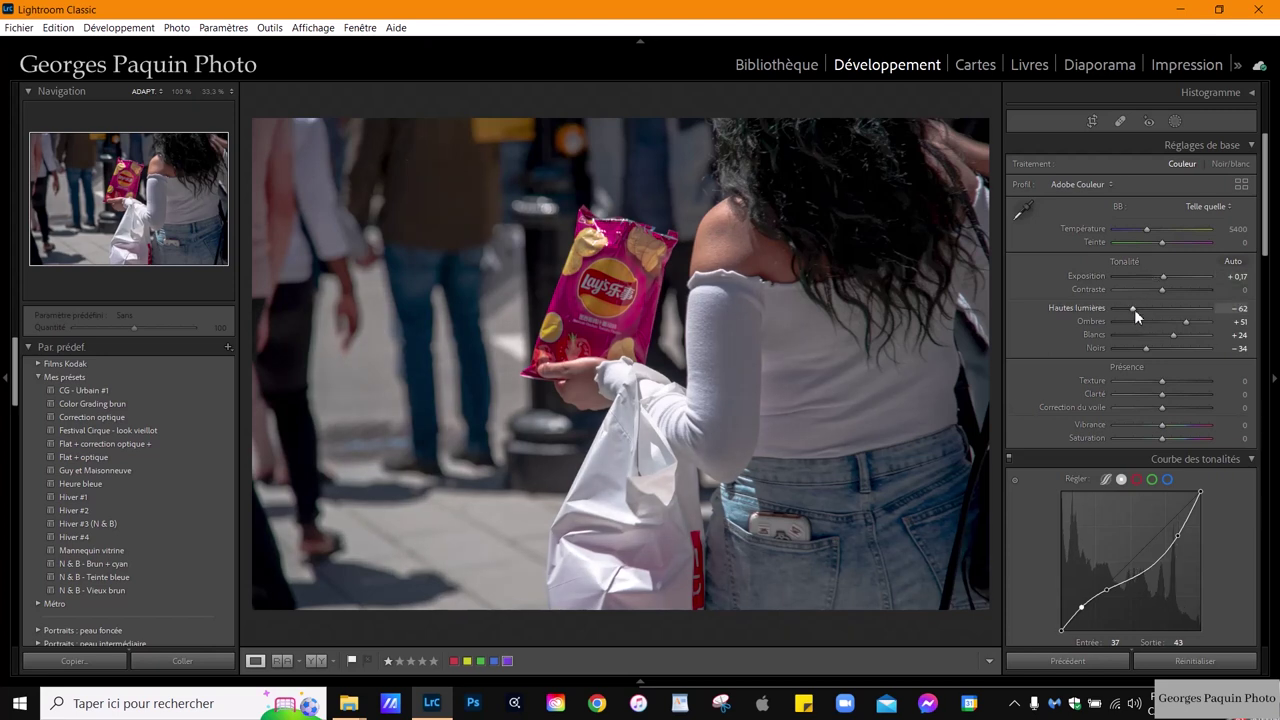
{"action": "left_click_drag", "start_coordinate": [1134, 309], "coordinate": [1135, 311]}
{"action": "left_click_drag", "start_coordinate": [1163, 291], "coordinate": [1159, 300]}
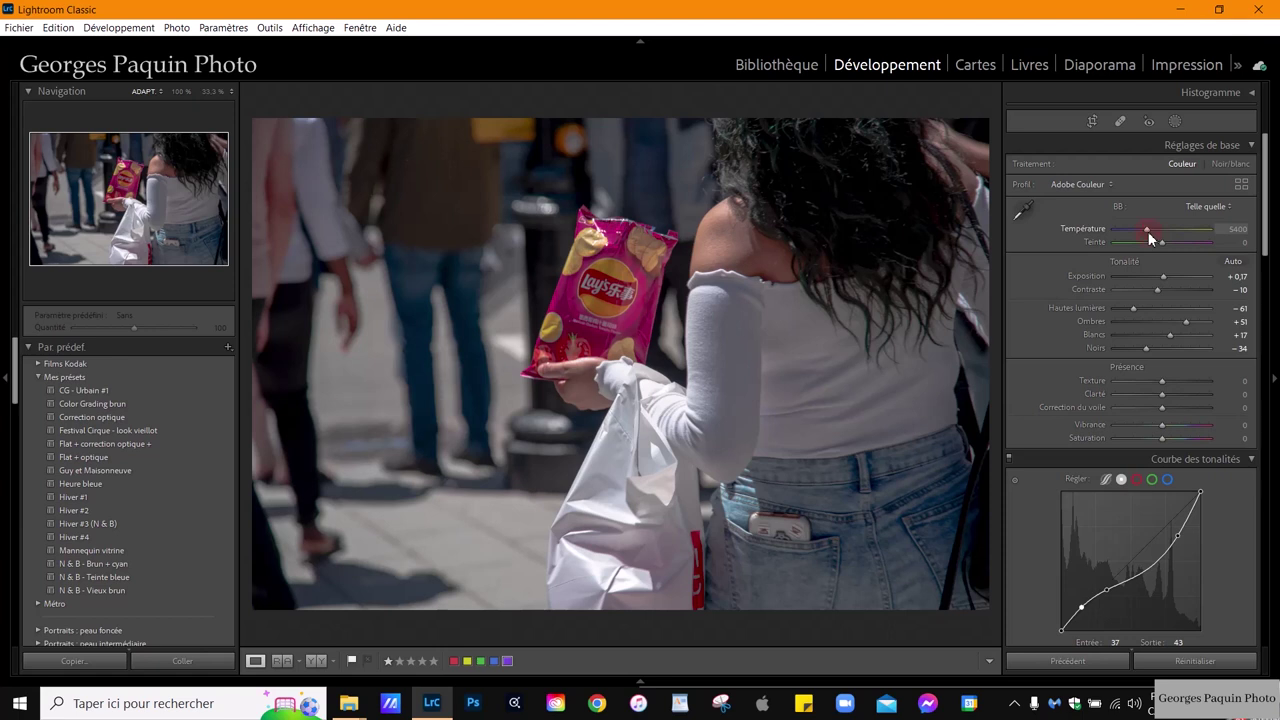
- Scroll the Basic sliders to Temperature 6150, Vibrance −20 and Saturation +15
{"action": "scroll", "coordinate": [1148, 231], "scroll_direction": "up", "scroll_amount": 5}
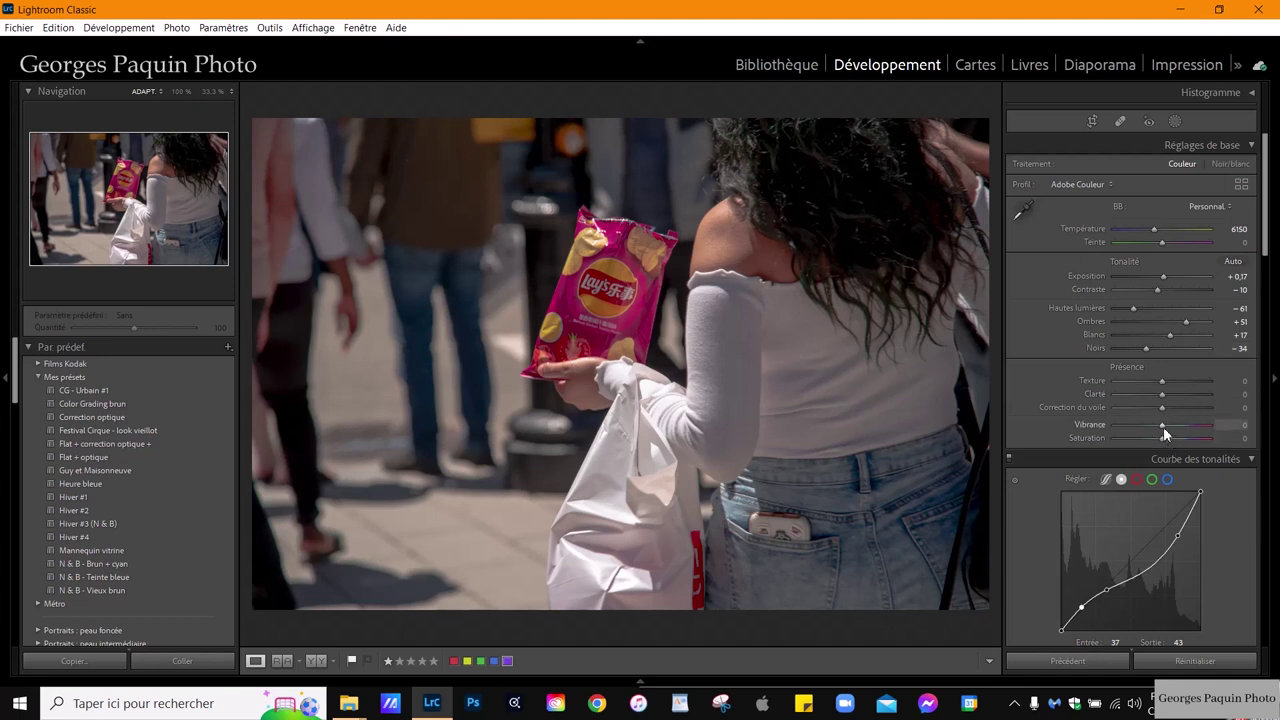
{"action": "scroll", "coordinate": [1163, 426], "scroll_direction": "down", "scroll_amount": 4}
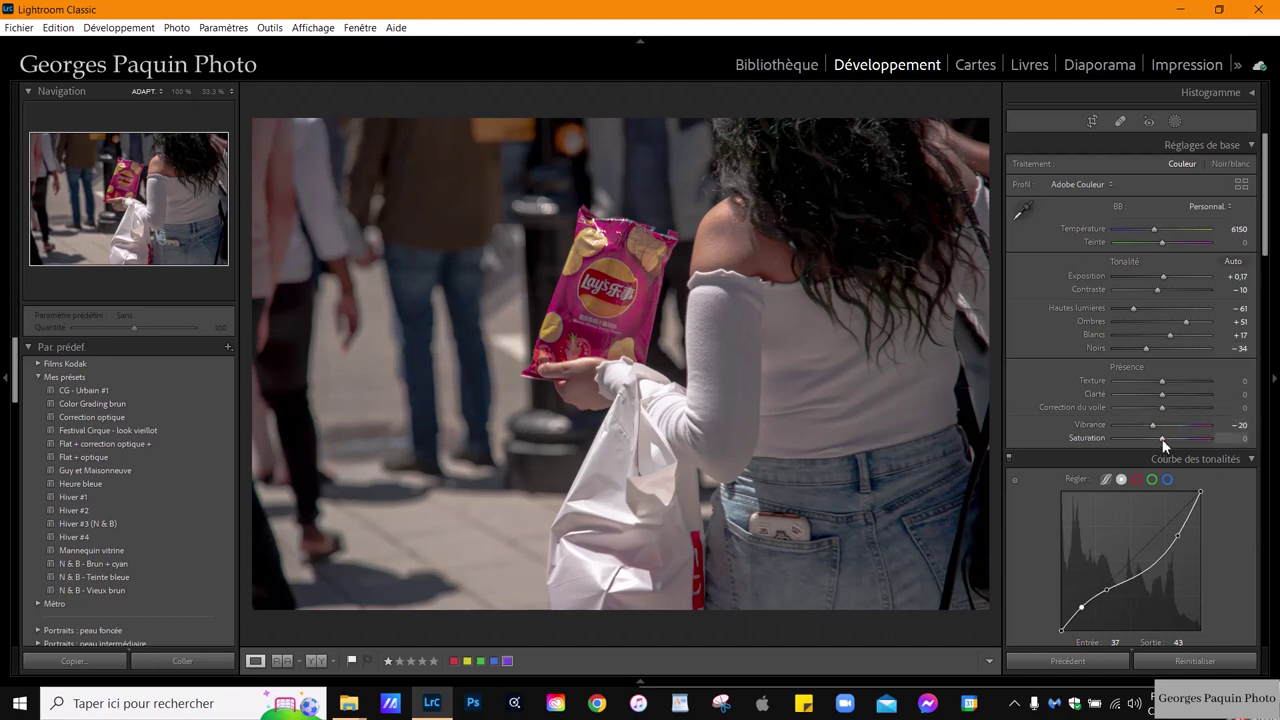
{"action": "scroll", "coordinate": [1162, 439], "scroll_direction": "up", "scroll_amount": 3}
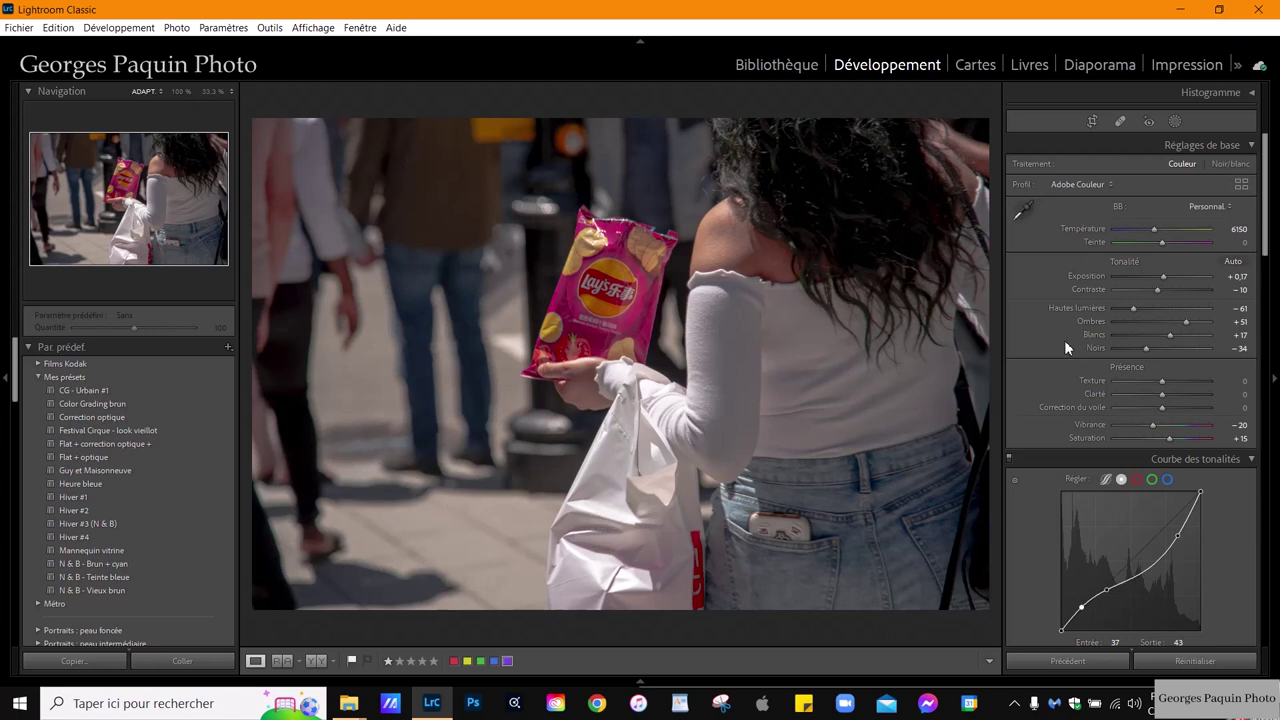
{"action": "scroll", "coordinate": [1064, 340], "scroll_direction": "down", "scroll_amount": 3}
{"action": "scroll", "coordinate": [1065, 340], "scroll_direction": "down", "scroll_amount": 3}
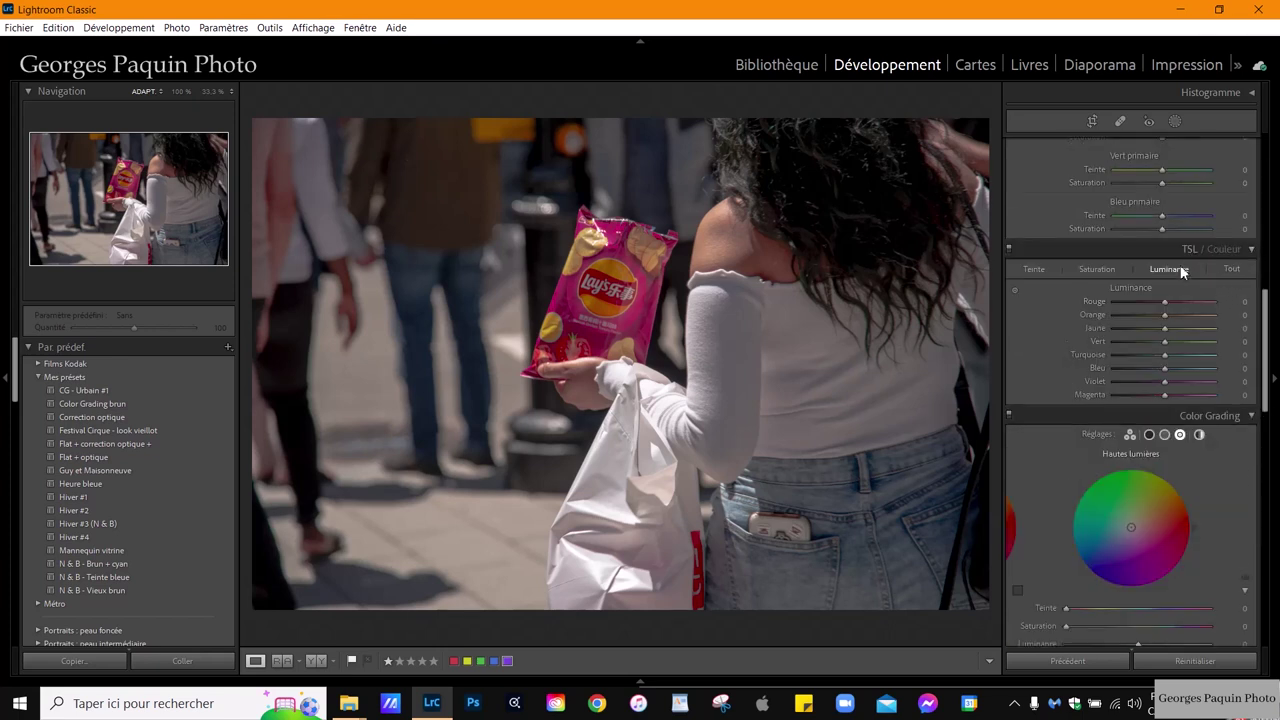
- Use the HSL luminance targeted tool on the bag: Red +62, Orange +47, Yellow +9, Magenta +44
{"action": "left_click", "coordinate": [593, 317]}
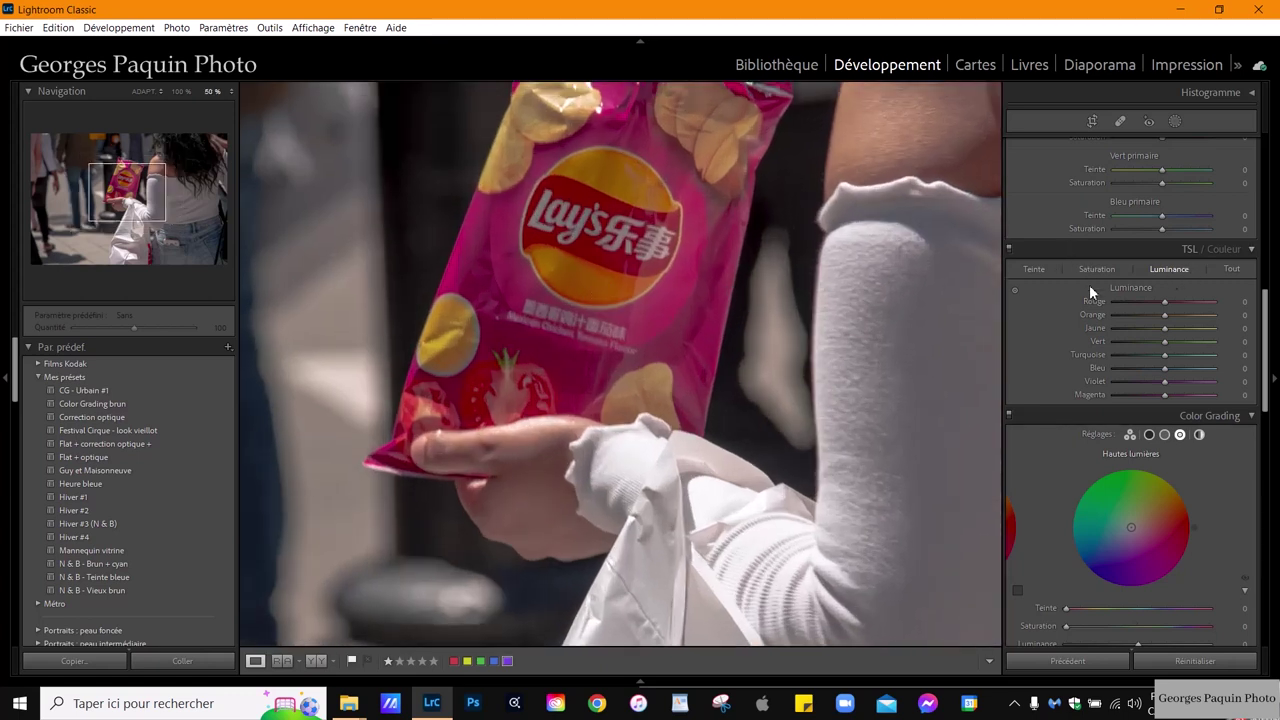
{"action": "left_click", "coordinate": [1015, 291]}
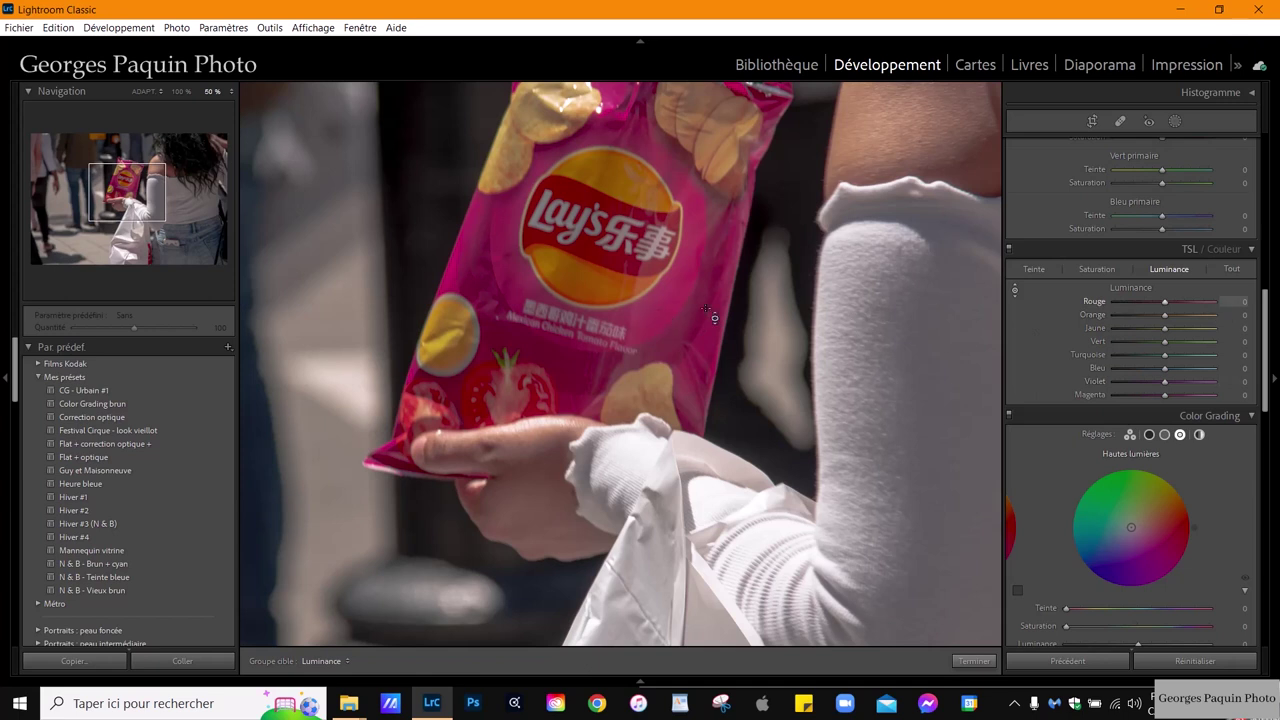
{"action": "left_click", "coordinate": [1016, 291]}
{"action": "left_click_drag", "start_coordinate": [585, 384], "coordinate": [585, 350]}
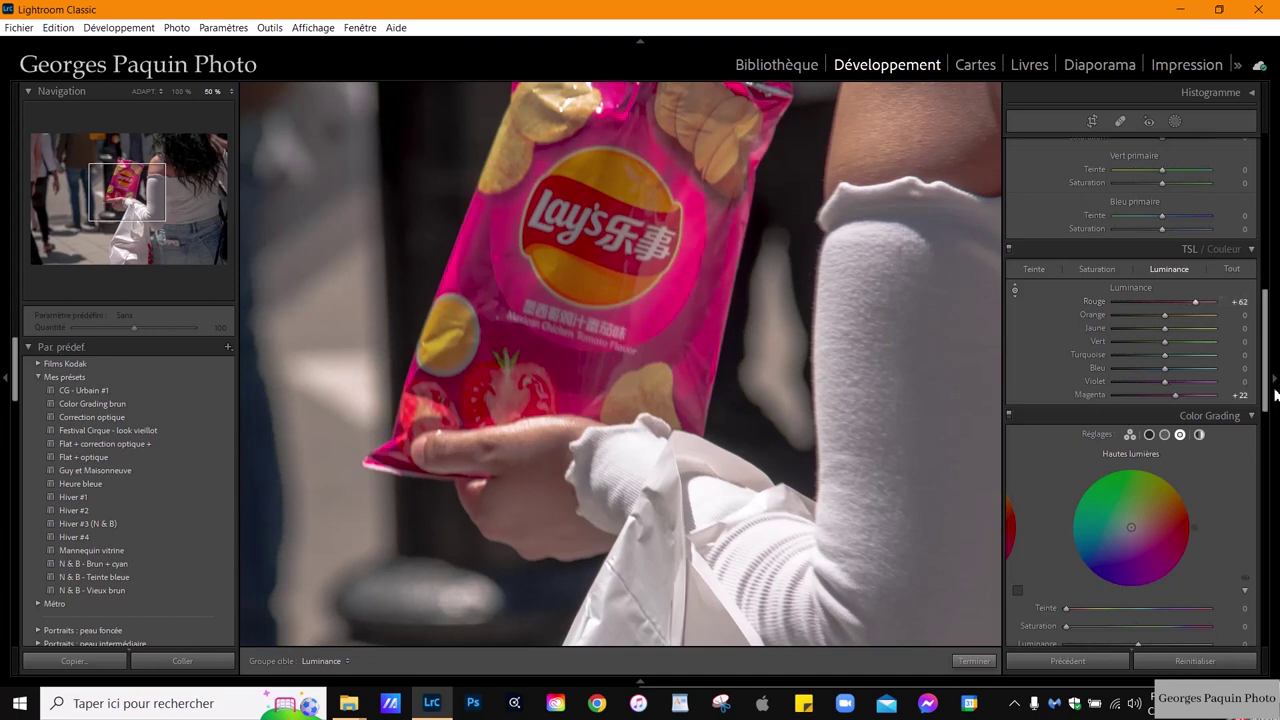
{"action": "left_click_drag", "start_coordinate": [1176, 397], "coordinate": [1187, 395]}
{"action": "mouse_move", "coordinate": [591, 285]}
{"action": "left_mouse_down"}
{"action": "mouse_move", "coordinate": [591, 250]}
{"action": "mouse_move", "coordinate": [582, 262]}
{"action": "left_mouse_up"}
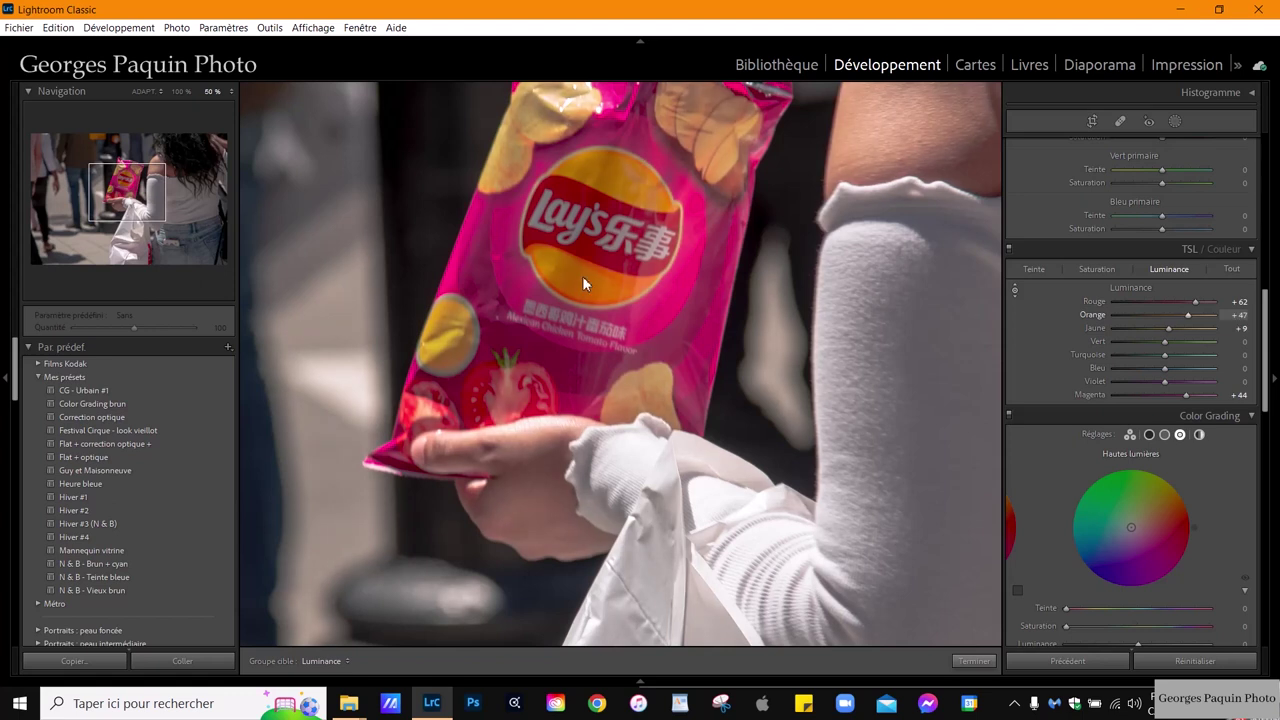
{"action": "left_click", "coordinate": [975, 661]}
{"action": "key", "text": "z"}
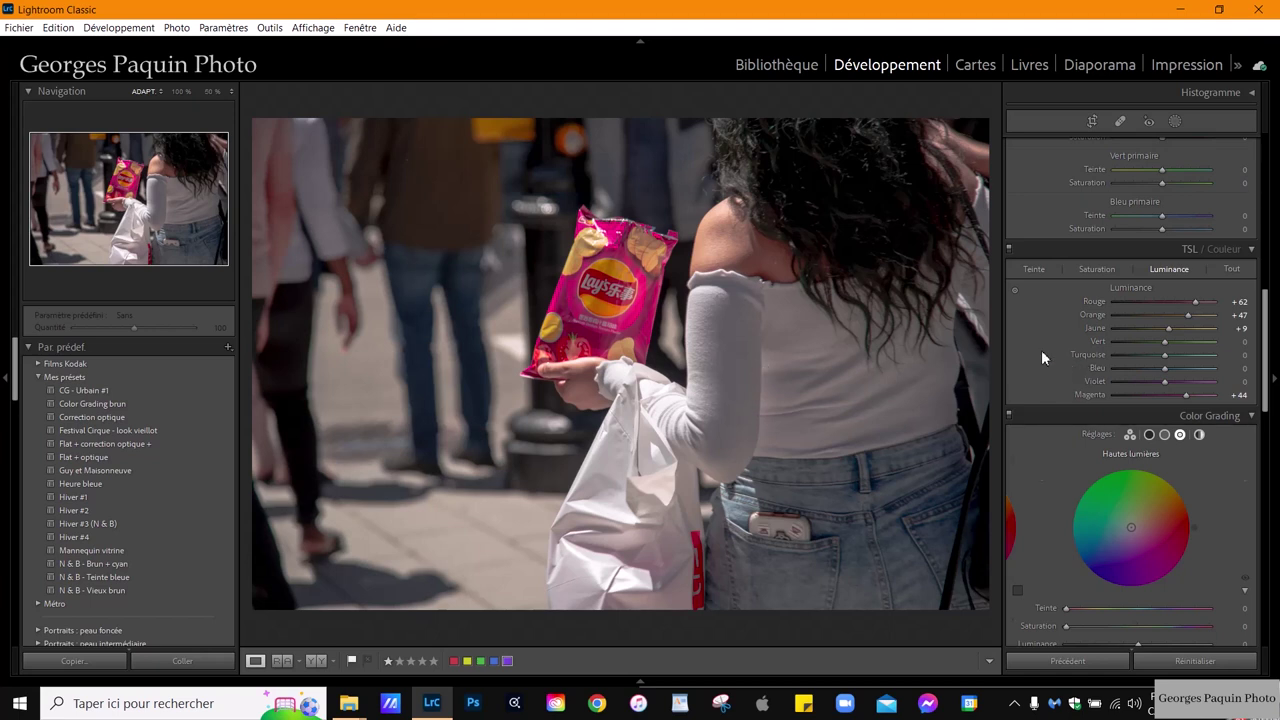
{"action": "scroll", "coordinate": [1041, 350], "scroll_direction": "down", "scroll_amount": 3}
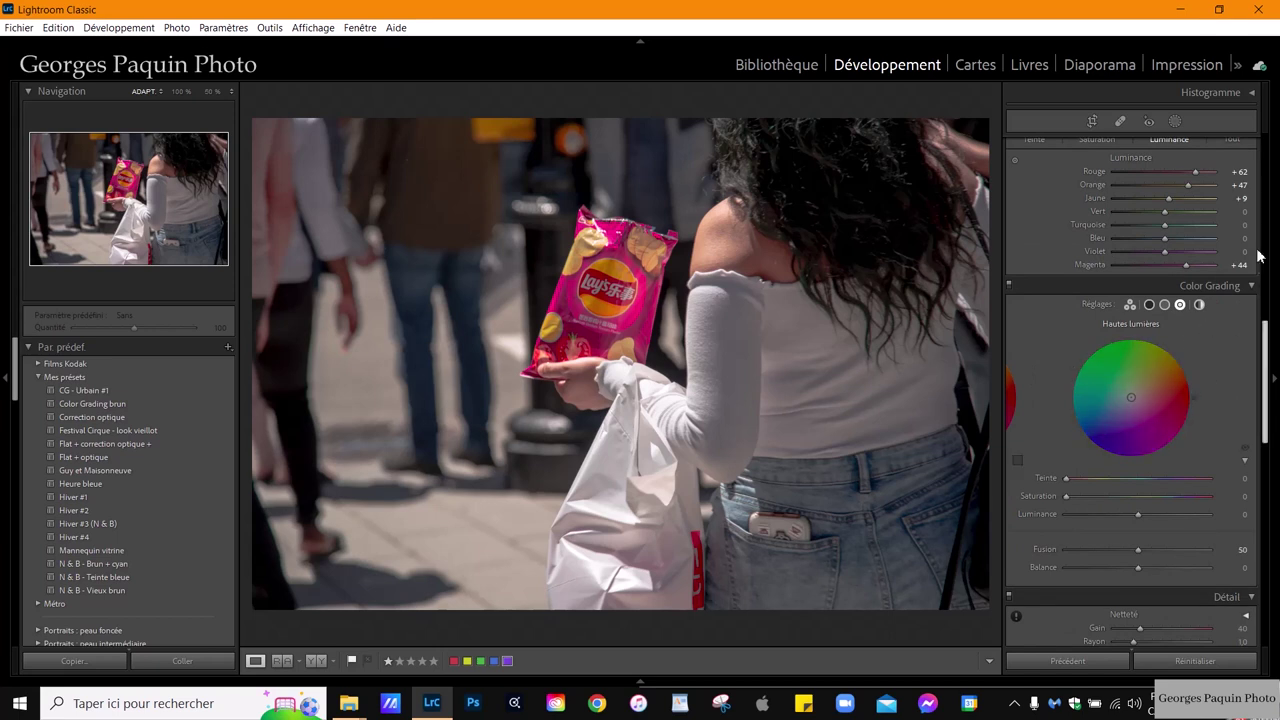
- Tint the shadows toward magenta and the midtones toward cyan in Color Grading
{"action": "left_click", "coordinate": [1149, 306]}
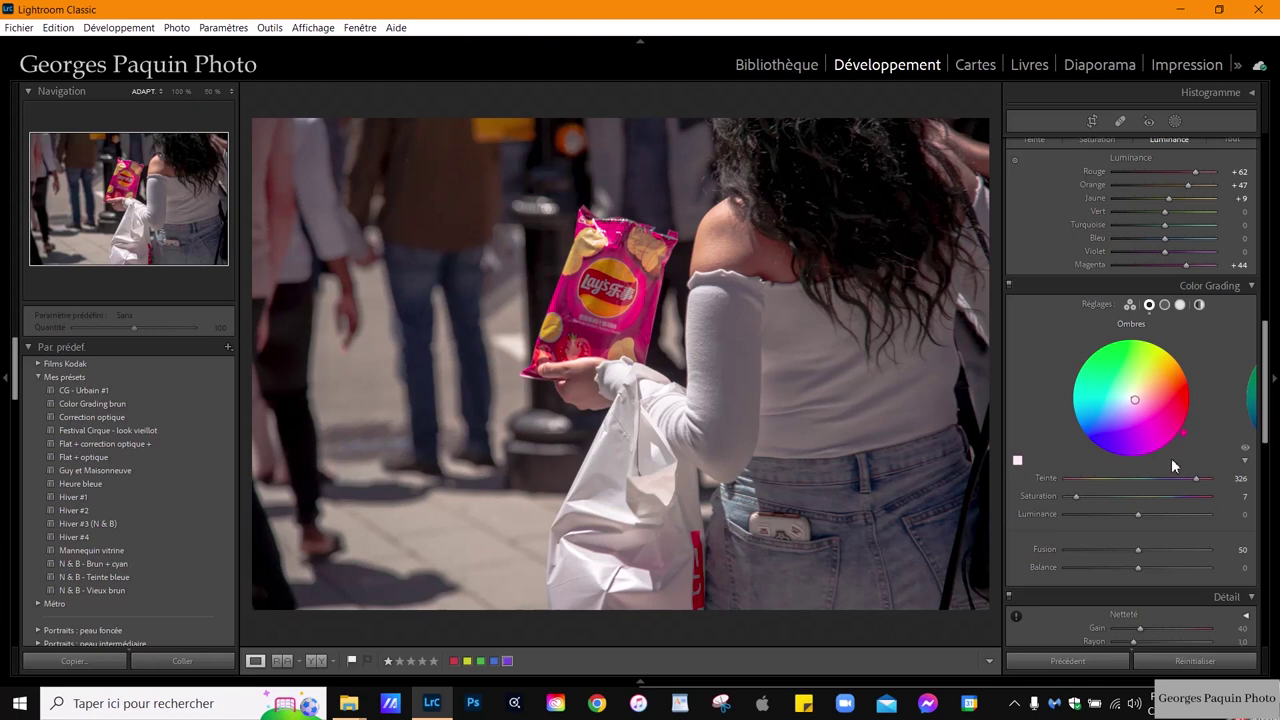
{"action": "left_click_drag", "start_coordinate": [1184, 441], "coordinate": [1185, 431]}
{"action": "left_click_drag", "start_coordinate": [1077, 496], "coordinate": [1081, 497]}
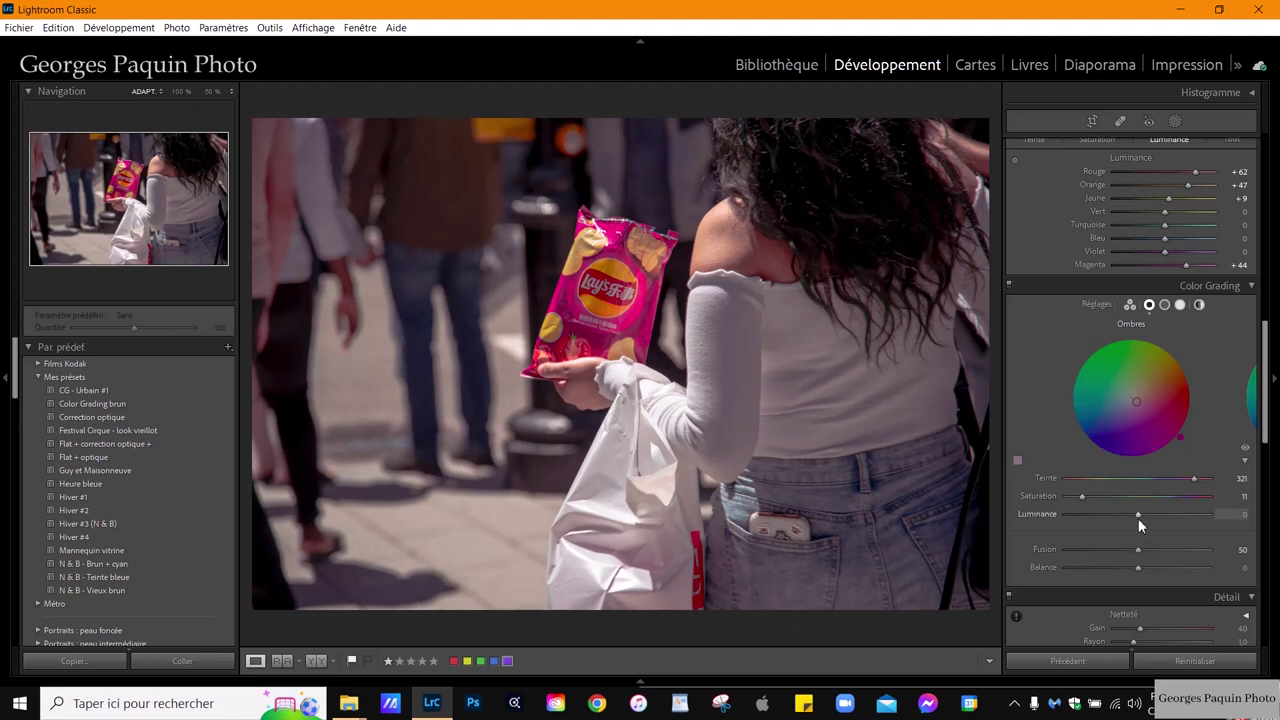
{"action": "left_click", "coordinate": [1165, 305]}
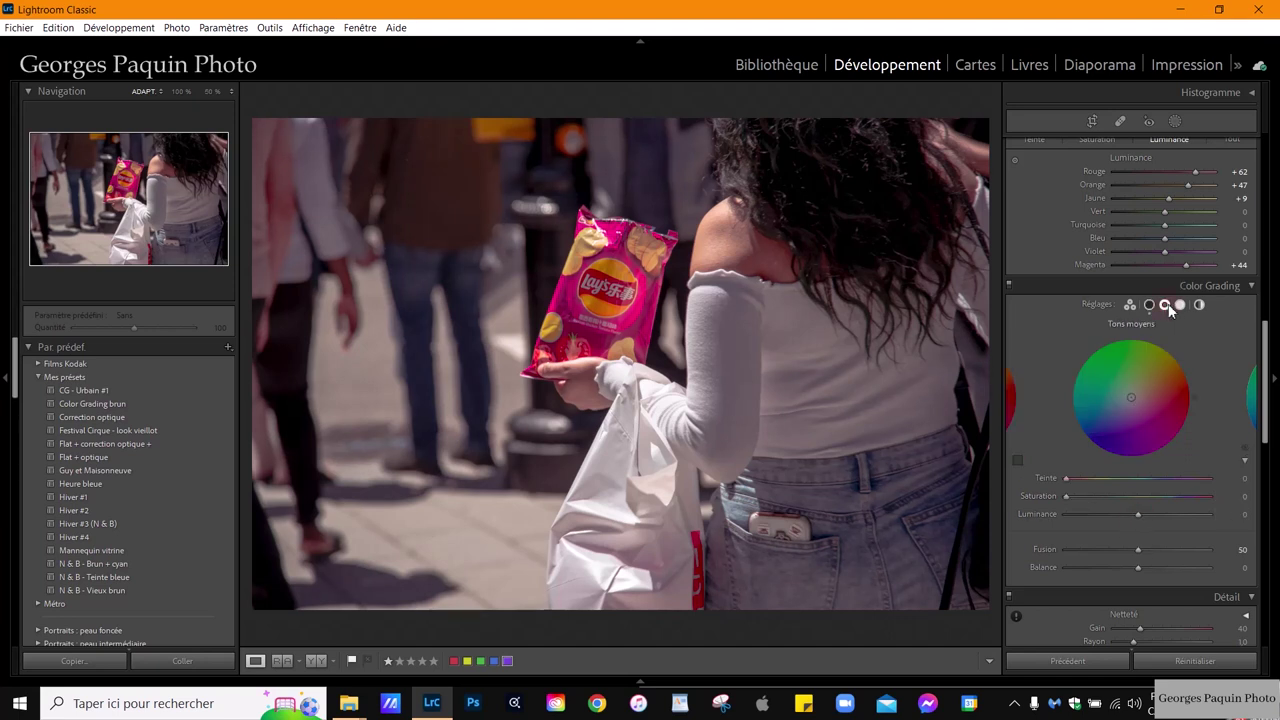
{"action": "left_click", "coordinate": [1130, 397]}
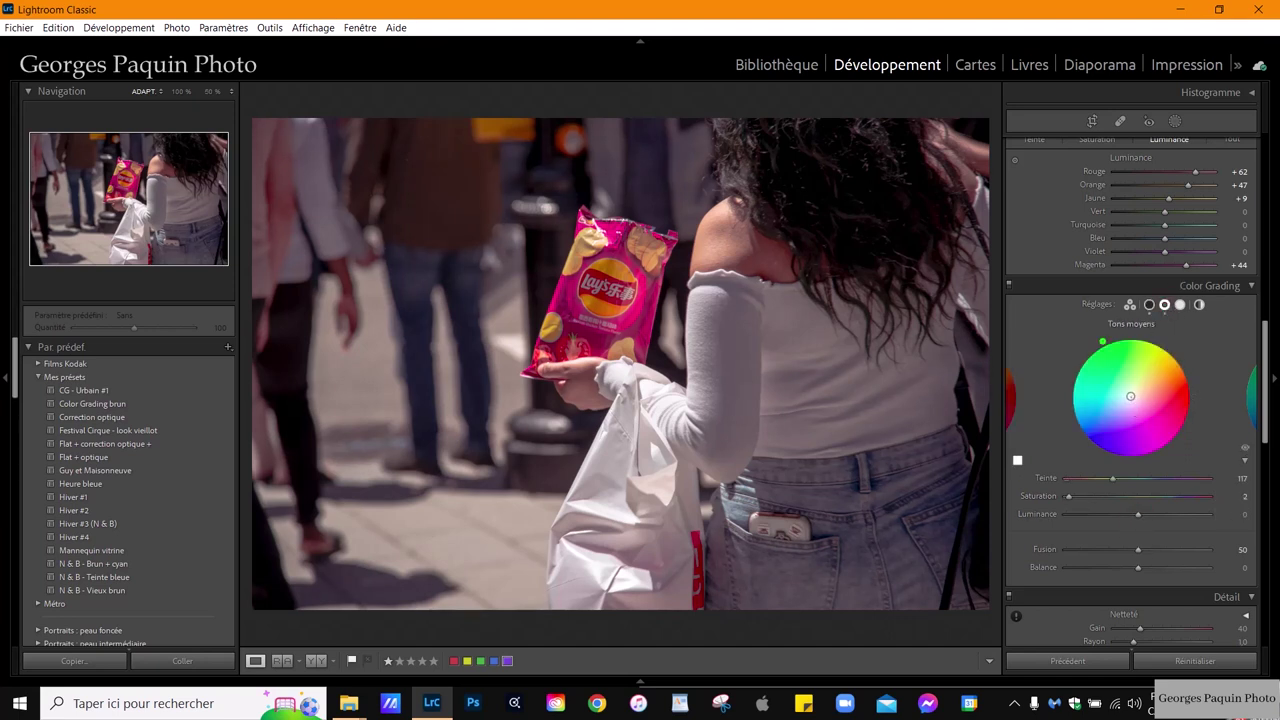
{"action": "left_click_drag", "start_coordinate": [1130, 396], "coordinate": [1127, 396]}
{"action": "left_click_drag", "start_coordinate": [1074, 496], "coordinate": [1131, 519]}
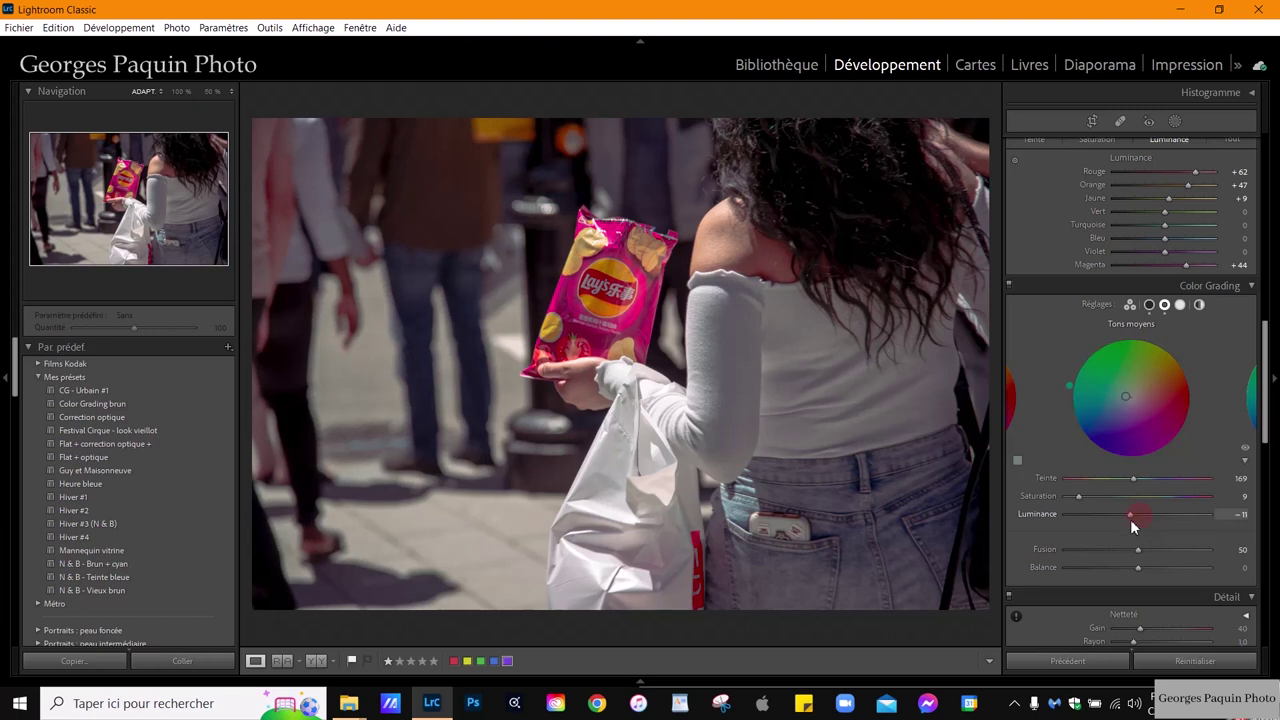
- Grade highlights yellow (hue 55, saturation 18, luminance −8), with balance −21 and blending 44
{"action": "left_click", "coordinate": [1180, 304]}
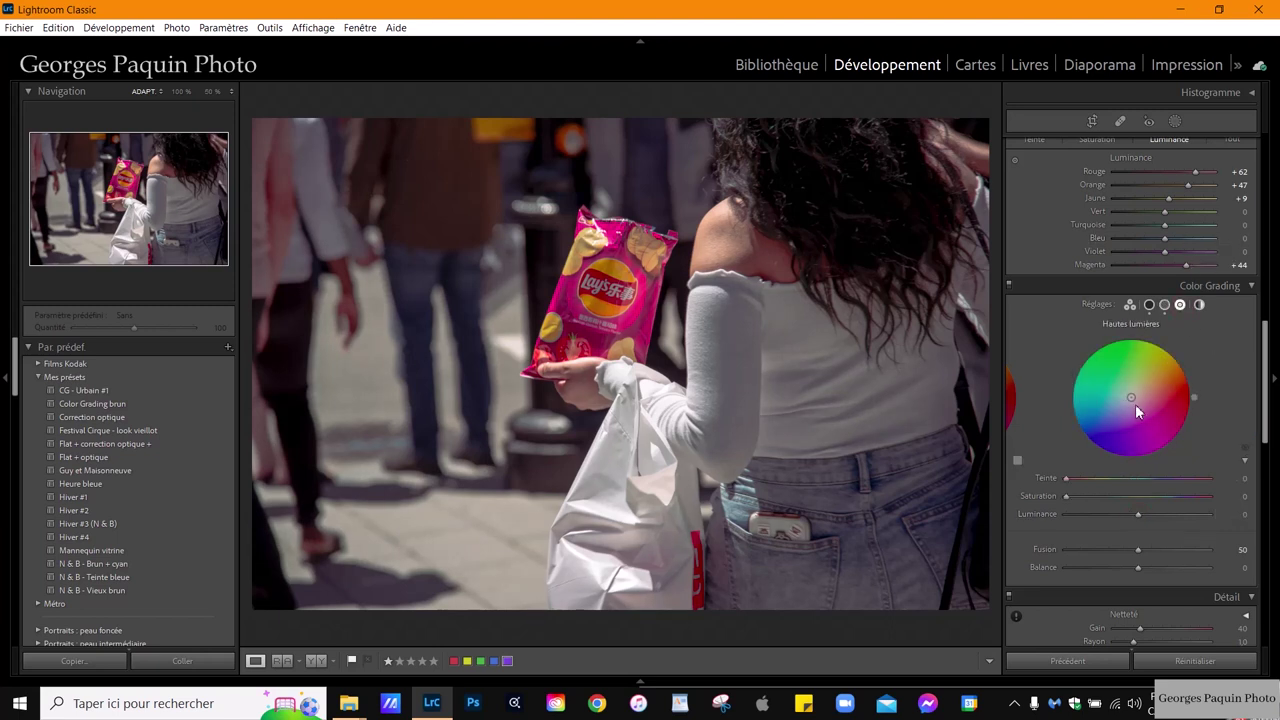
{"action": "left_click_drag", "start_coordinate": [1135, 404], "coordinate": [1136, 392]}
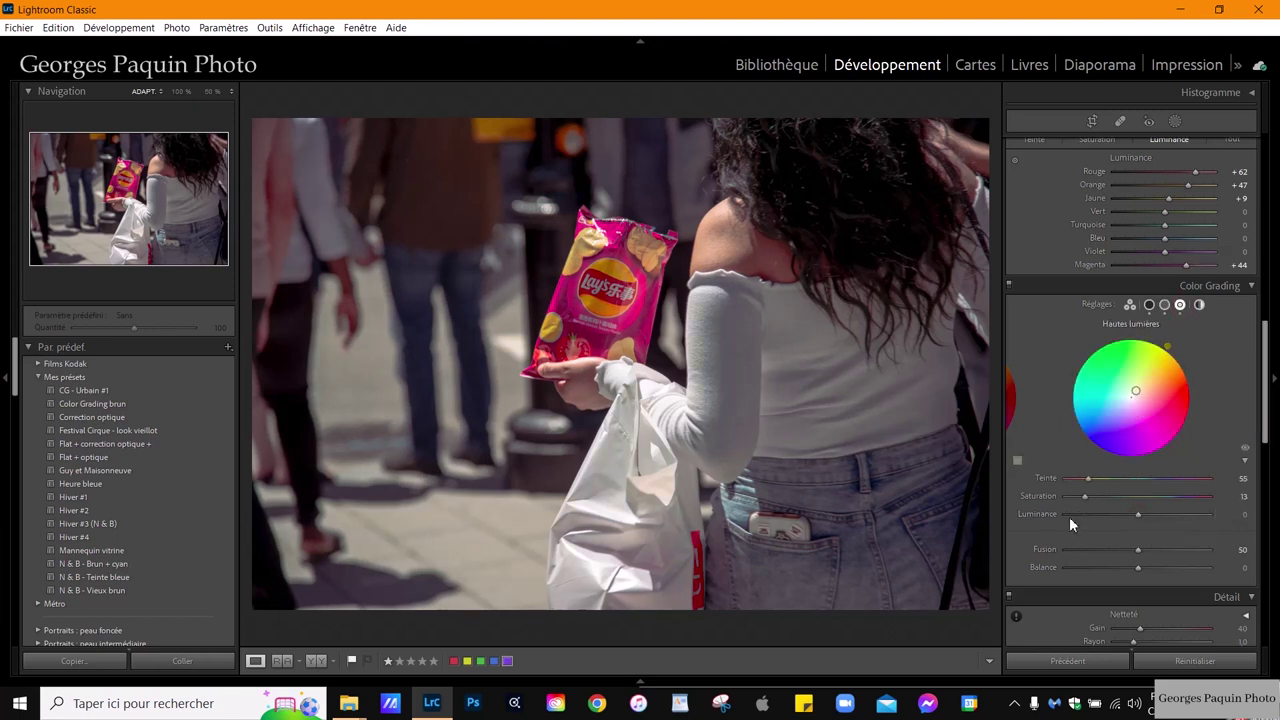
{"action": "left_click_drag", "start_coordinate": [1088, 498], "coordinate": [1128, 514]}
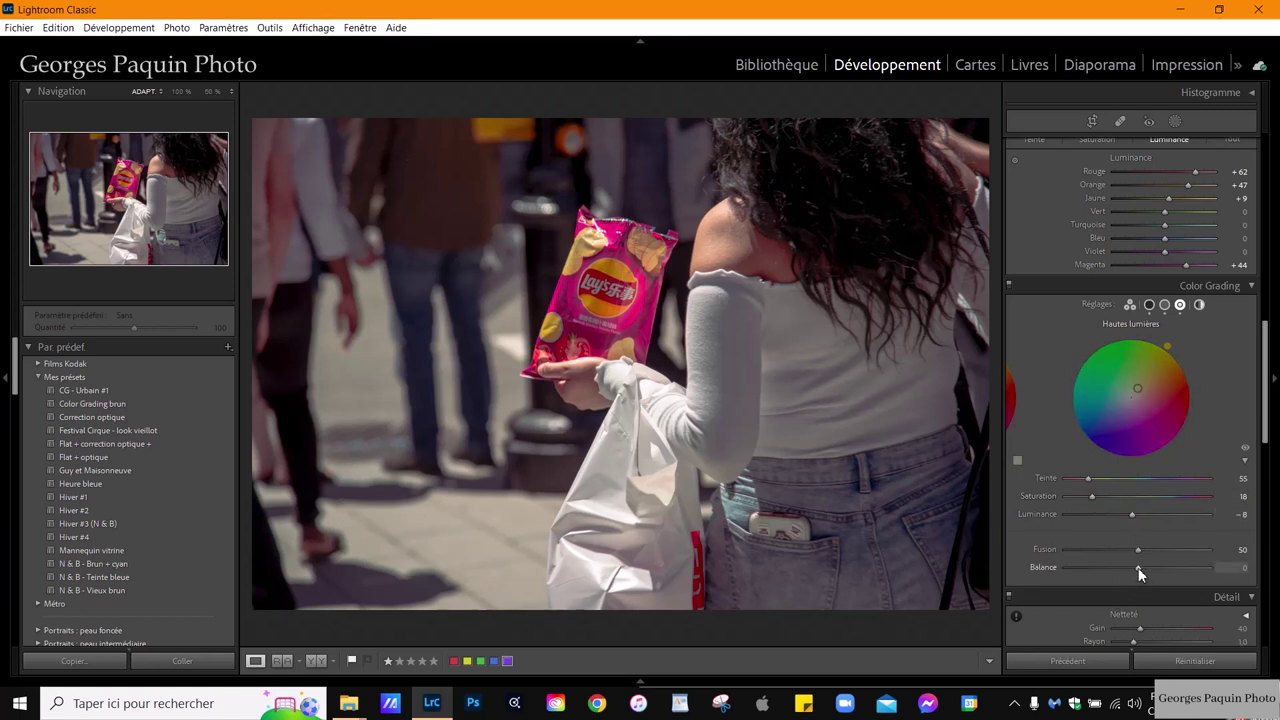
{"action": "left_click_drag", "start_coordinate": [1118, 588], "coordinate": [1128, 564]}
{"action": "left_click_drag", "start_coordinate": [1128, 557], "coordinate": [1130, 555]}
- Tint the Global color grading wheel orange: hue 44, saturation 17, luminance −9
{"action": "left_click", "coordinate": [1200, 305]}
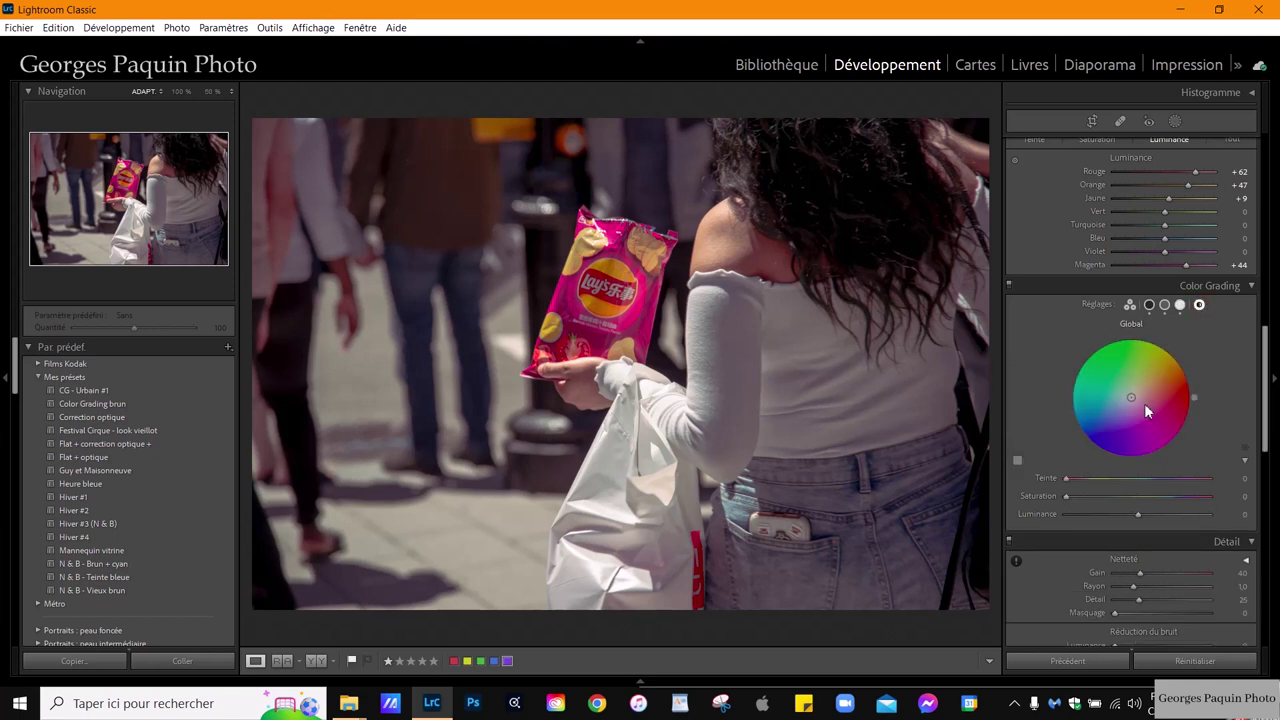
{"action": "left_click_drag", "start_coordinate": [1133, 403], "coordinate": [1167, 346]}
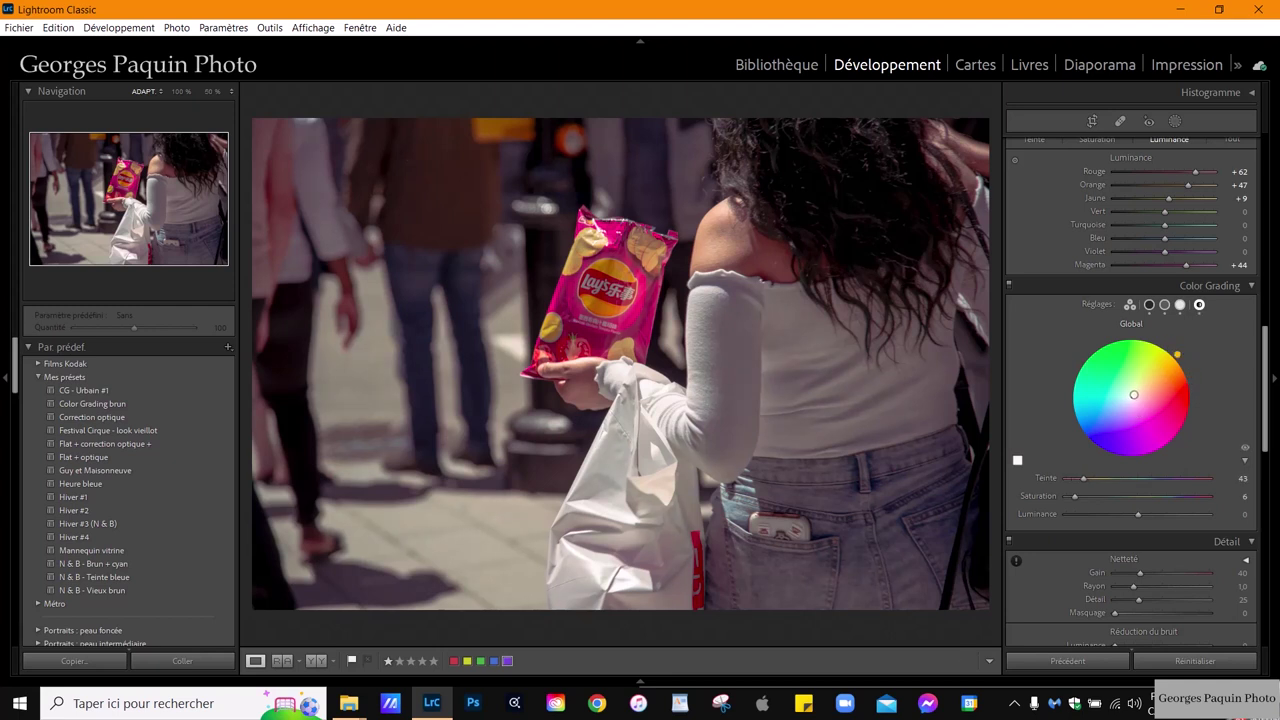
{"action": "left_click_drag", "start_coordinate": [1074, 497], "coordinate": [1131, 518]}
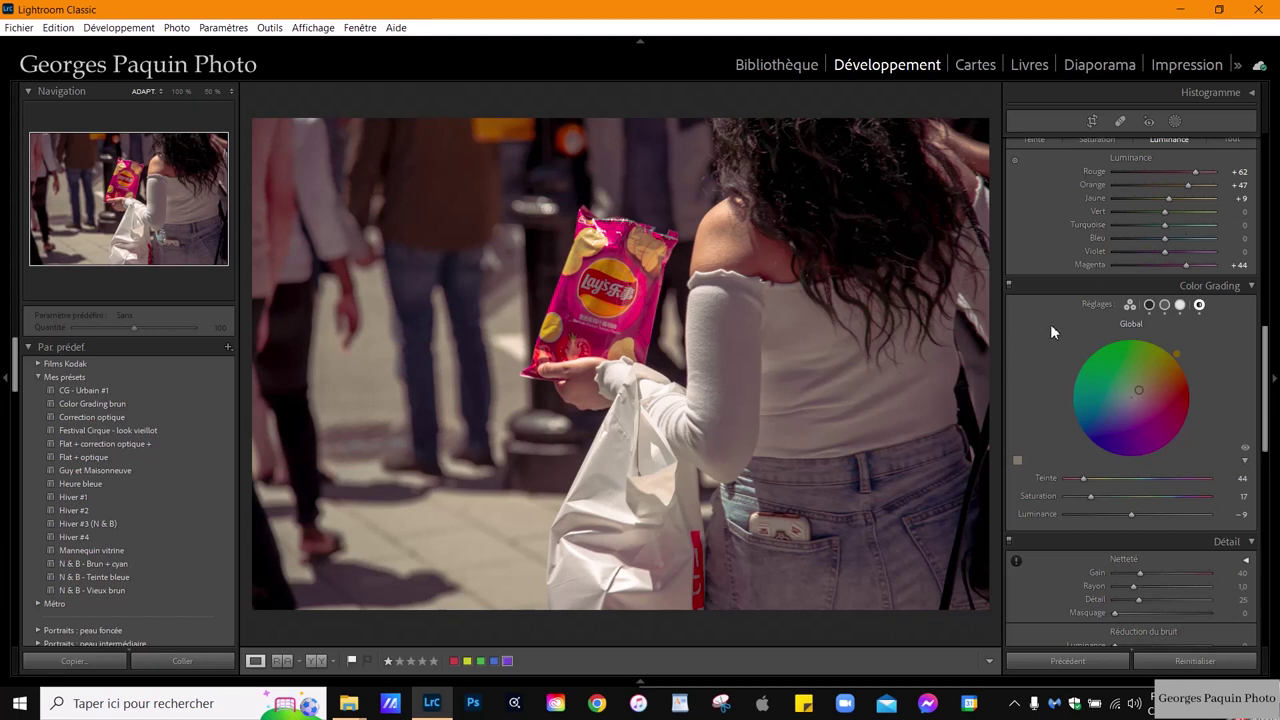
{"action": "scroll", "coordinate": [1050, 324], "scroll_direction": "up", "scroll_amount": 5}
{"action": "scroll", "coordinate": [1051, 323], "scroll_direction": "up", "scroll_amount": 2}
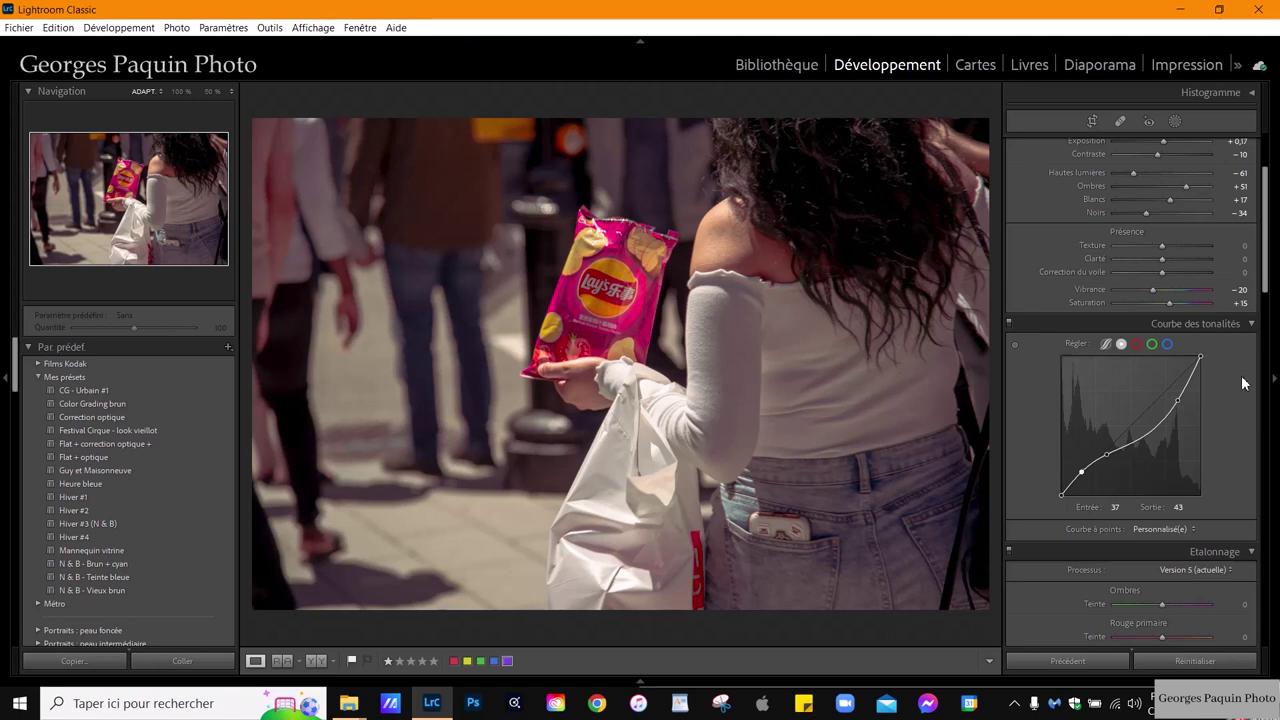
{"action": "scroll", "coordinate": [1240, 380], "scroll_direction": "down", "scroll_amount": 4}
{"action": "scroll", "coordinate": [1245, 381], "scroll_direction": "down", "scroll_amount": 4}
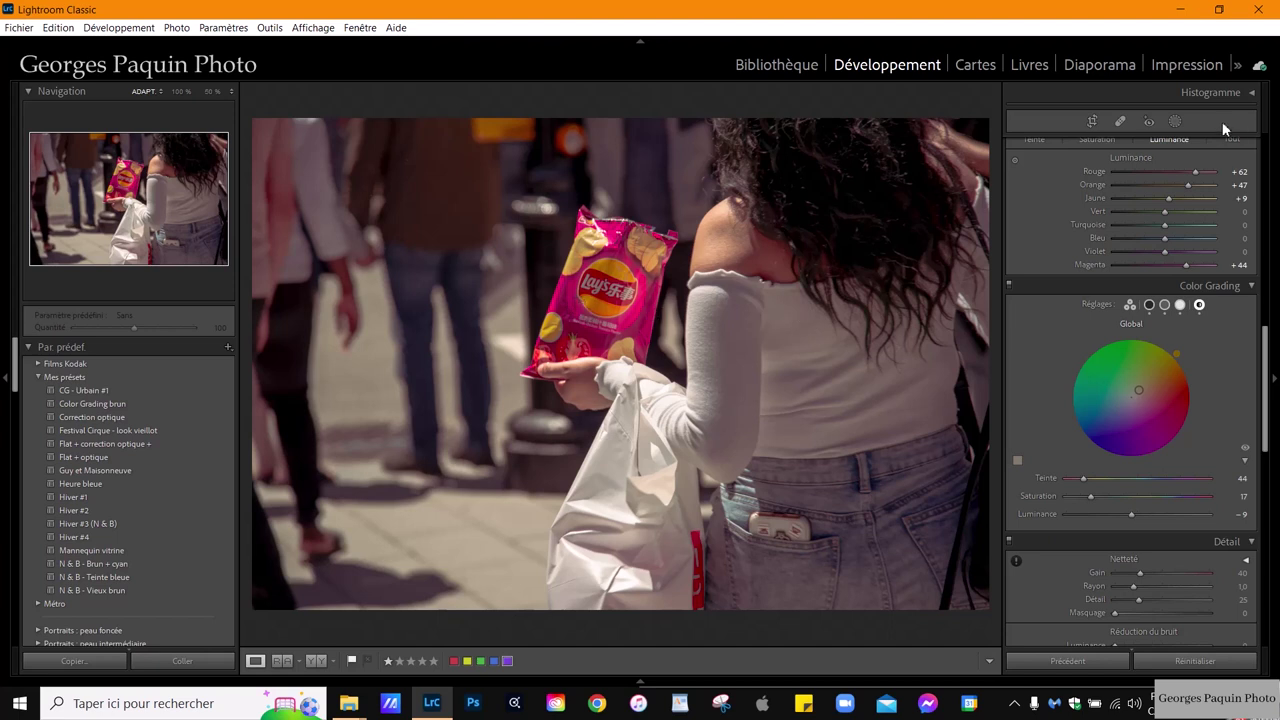
- Draw a radial gradient mask over the chip bag, widen and tilt it, and set feather to 25
{"action": "left_click", "coordinate": [1175, 121]}
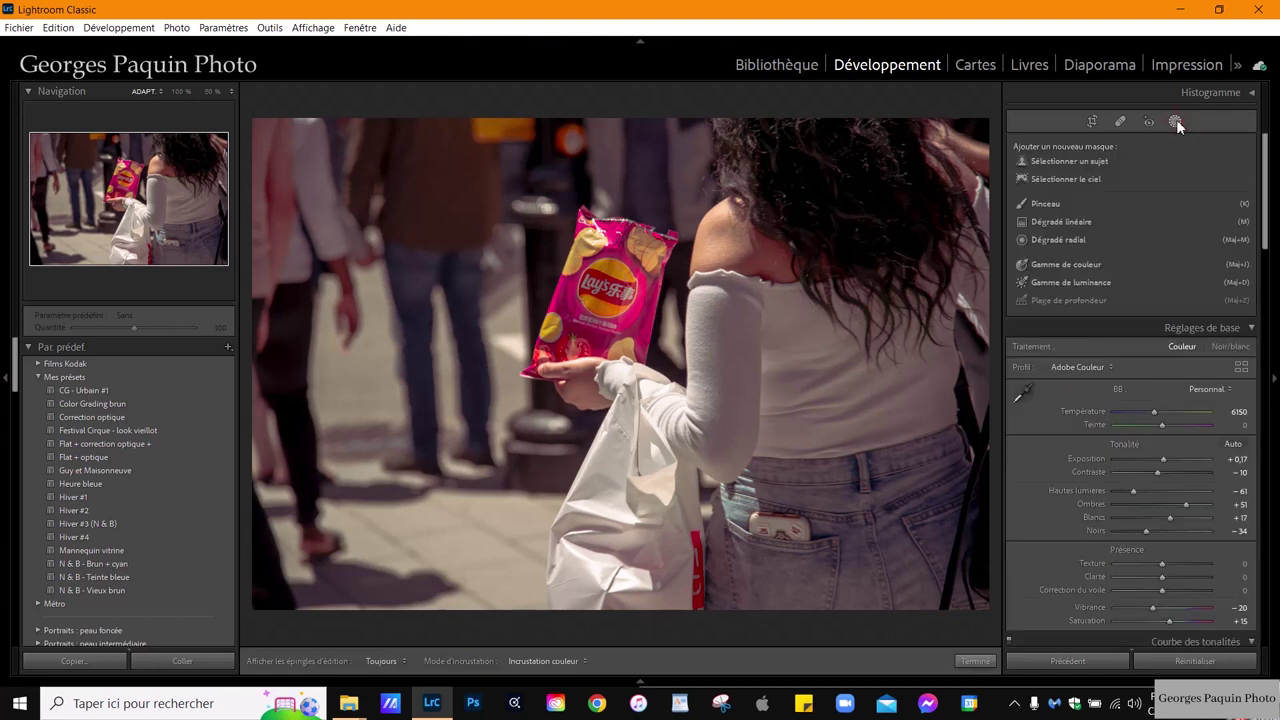
{"action": "left_click", "coordinate": [1062, 240]}
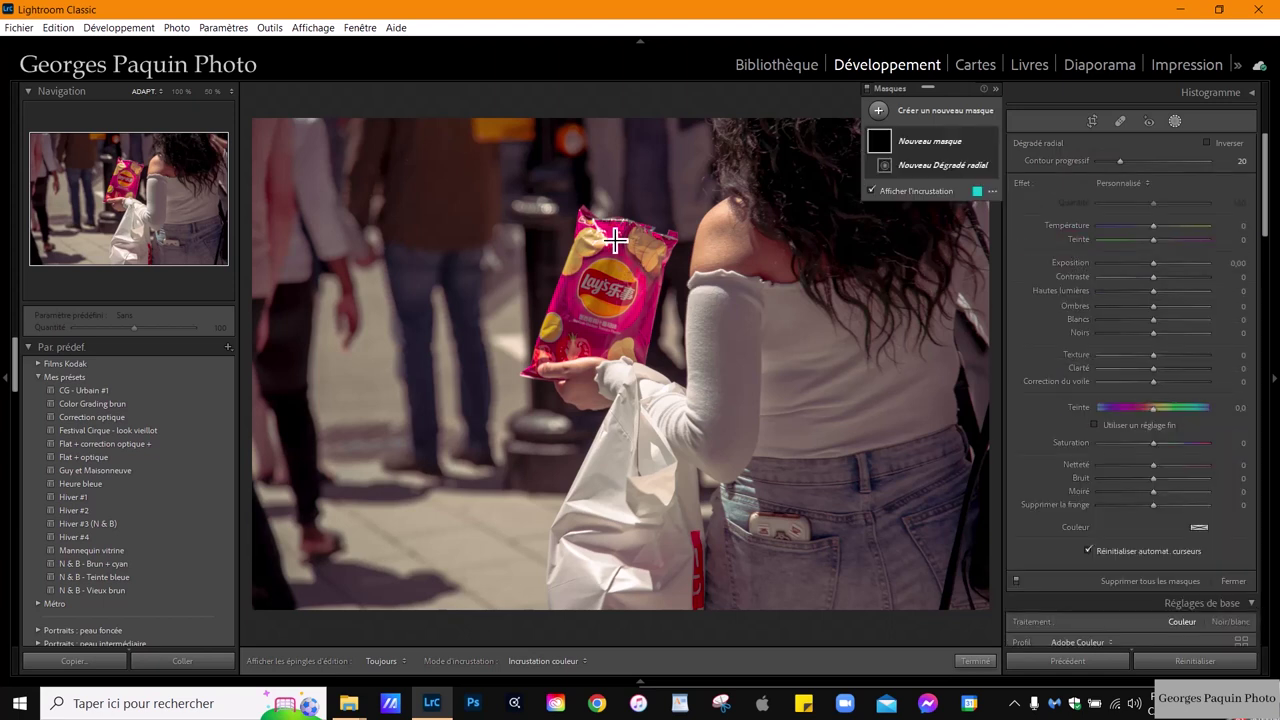
{"action": "left_click_drag", "start_coordinate": [605, 236], "coordinate": [666, 360]}
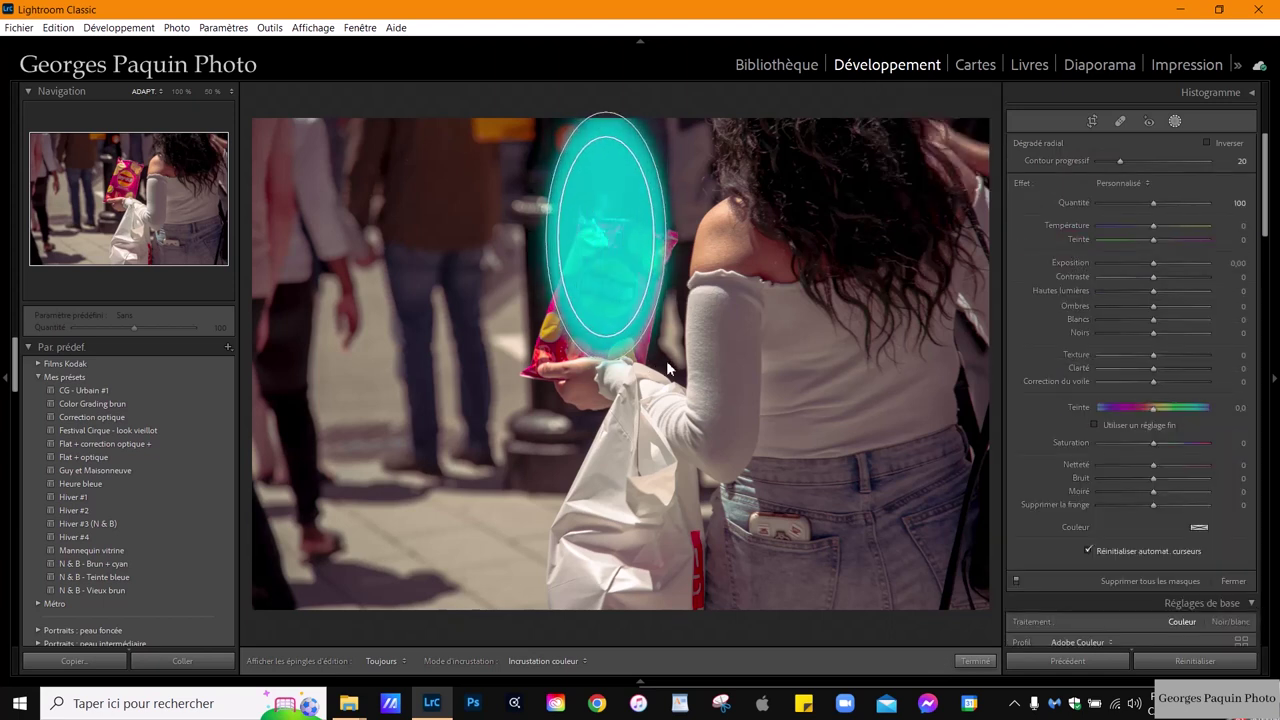
{"action": "left_click_drag", "start_coordinate": [605, 244], "coordinate": [606, 298]}
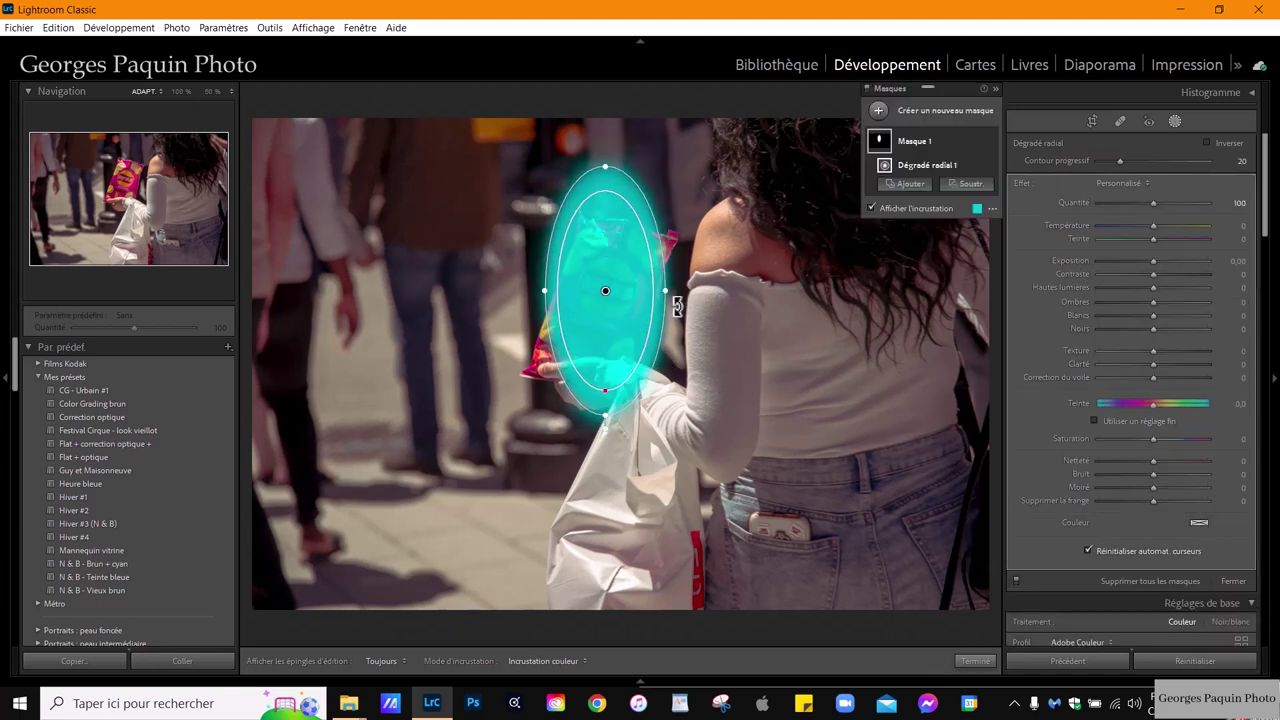
{"action": "left_click_drag", "start_coordinate": [682, 305], "coordinate": [683, 316]}
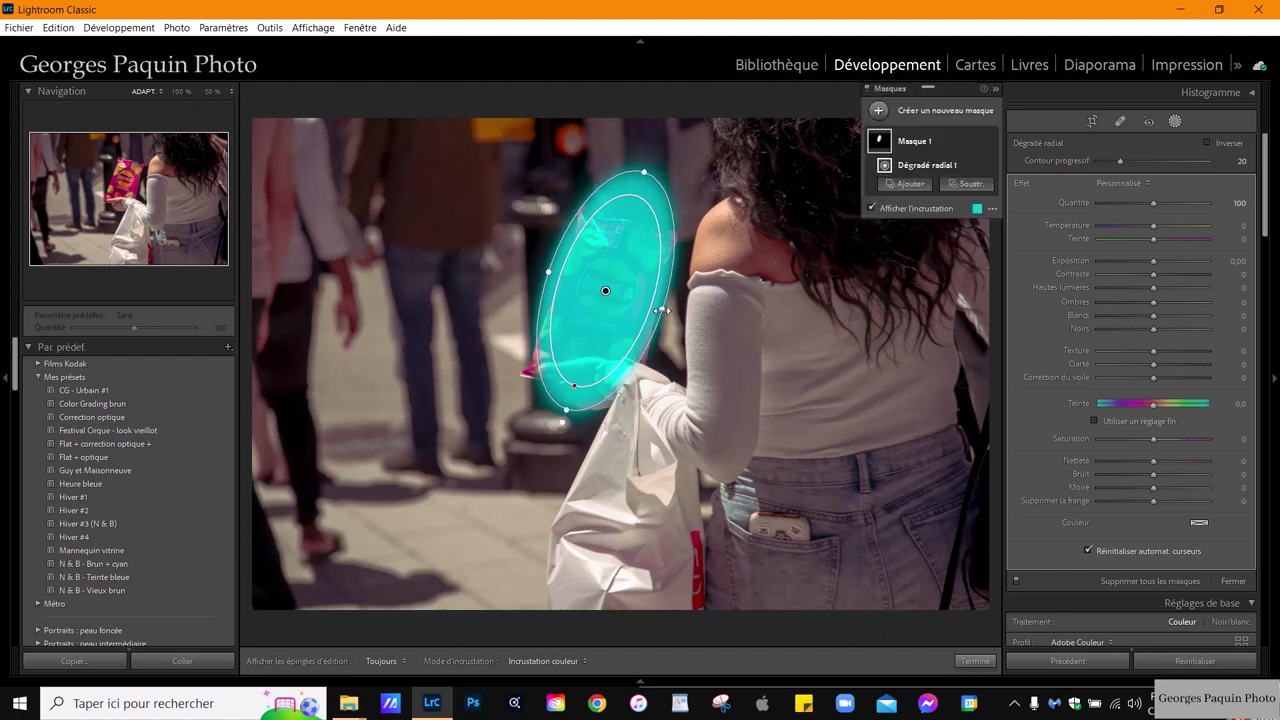
{"action": "left_click_drag", "start_coordinate": [576, 380], "coordinate": [590, 388]}
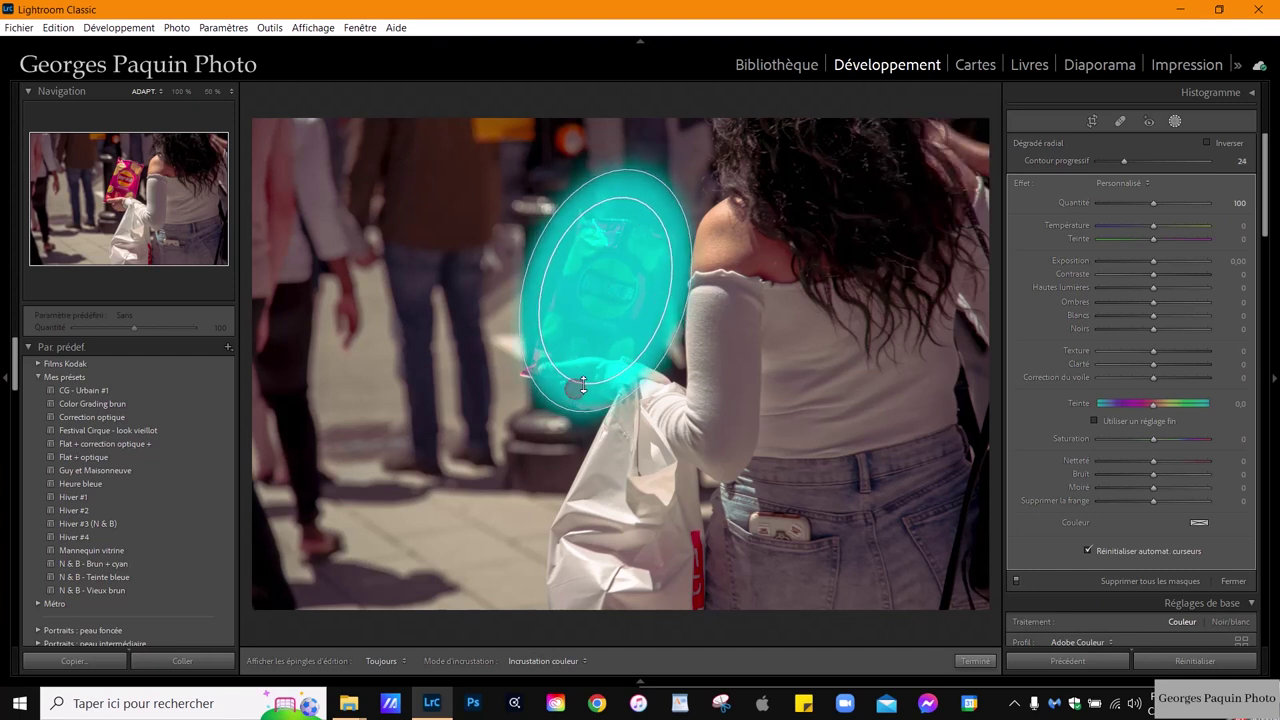
{"action": "left_click_drag", "start_coordinate": [608, 297], "coordinate": [606, 311]}
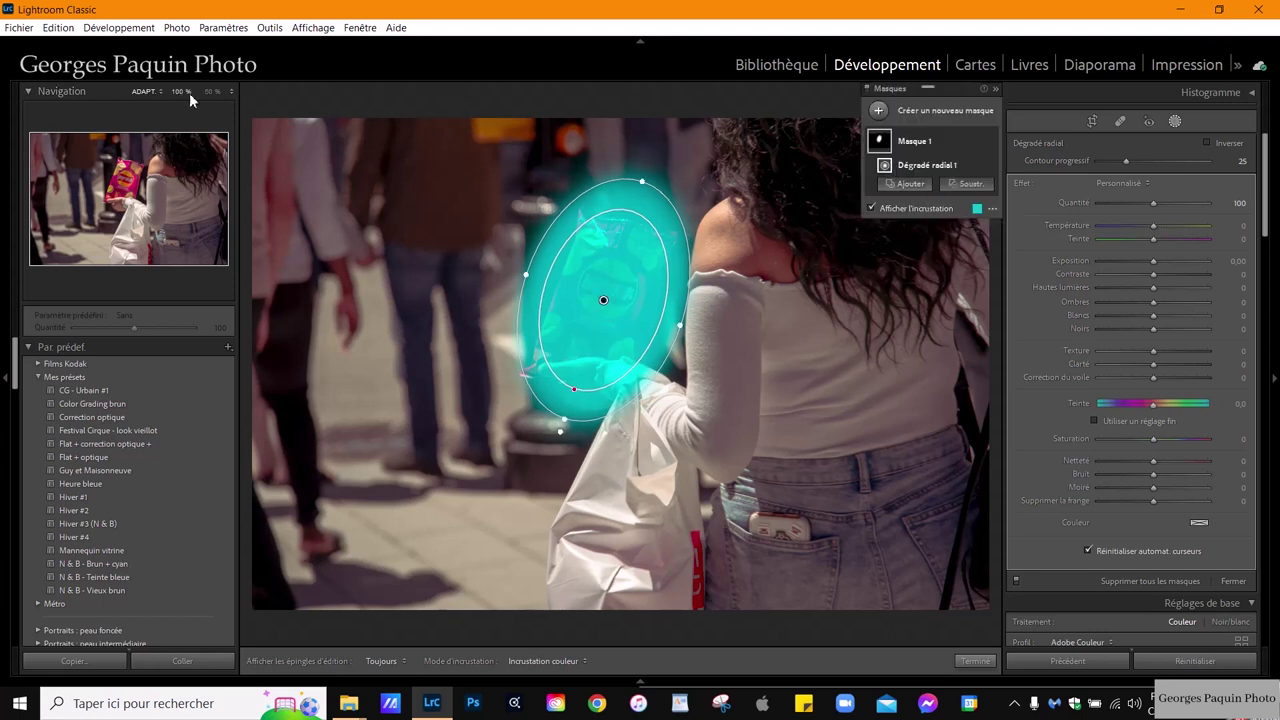
- At 66.7% zoom, give the bag mask Texture 17, Clarity 23, Dehaze 6, Sharpness 48 and compare
{"action": "left_click", "coordinate": [231, 91]}
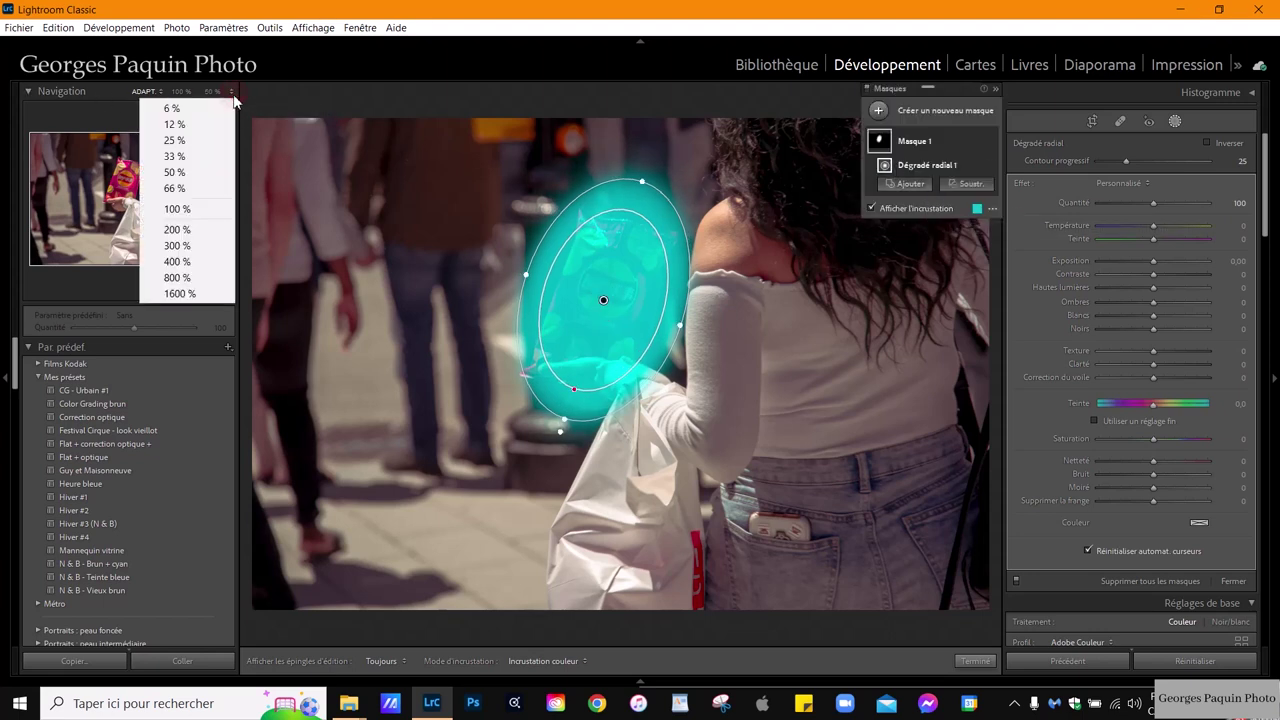
{"action": "left_click", "coordinate": [178, 189]}
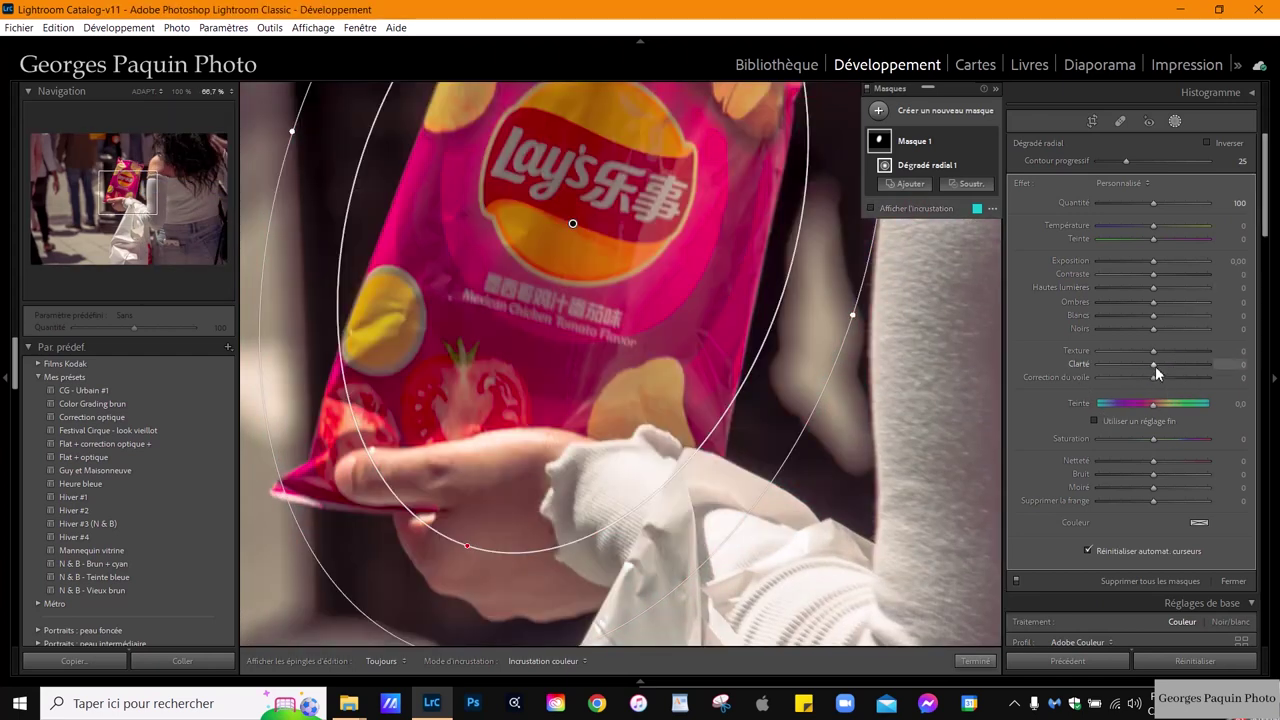
{"action": "mouse_move", "coordinate": [1155, 366]}
{"action": "left_mouse_down"}
{"action": "mouse_move", "coordinate": [1170, 364]}
{"action": "mouse_move", "coordinate": [1164, 350]}
{"action": "left_mouse_up"}
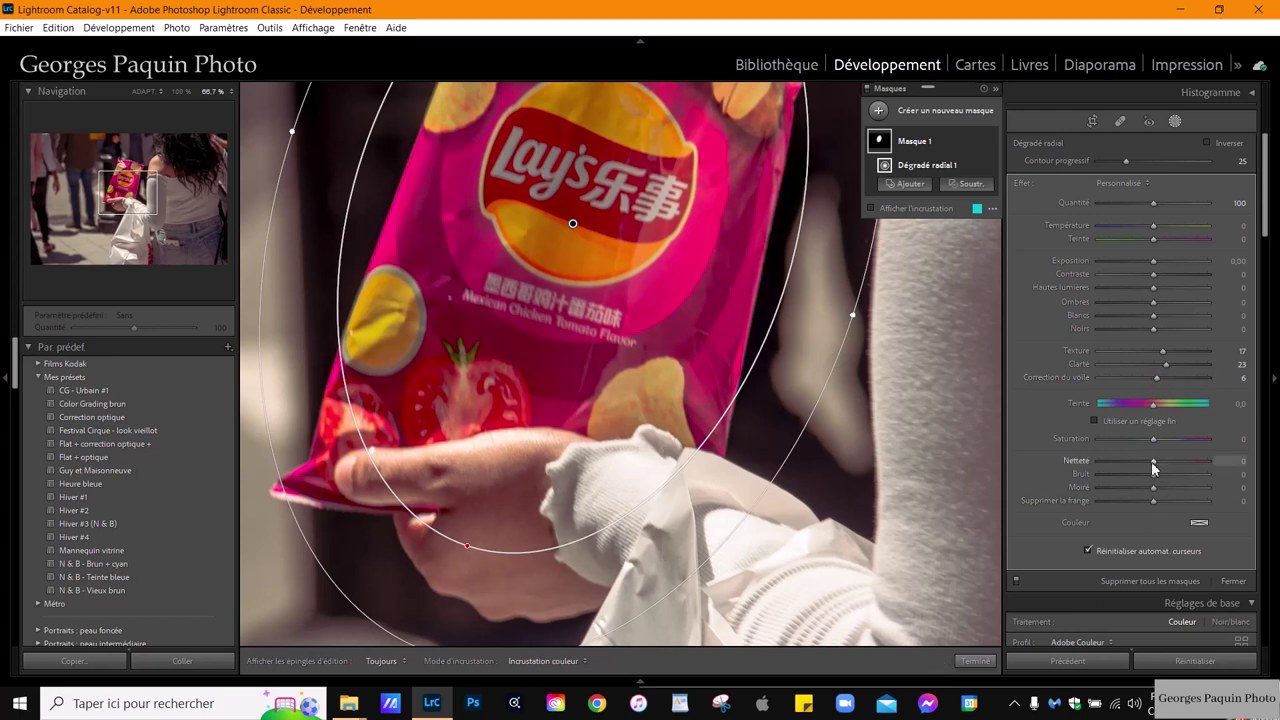
{"action": "left_click_drag", "start_coordinate": [1152, 462], "coordinate": [1180, 460]}
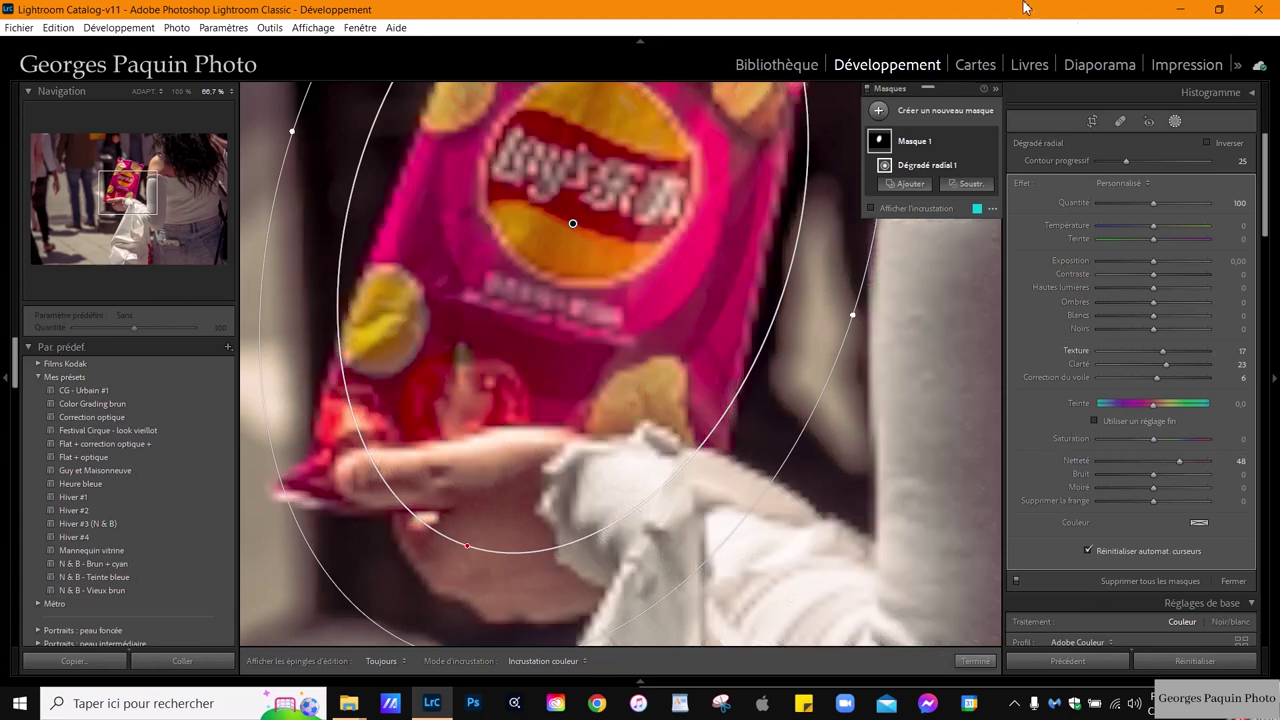
{"action": "left_click", "coordinate": [991, 140]}
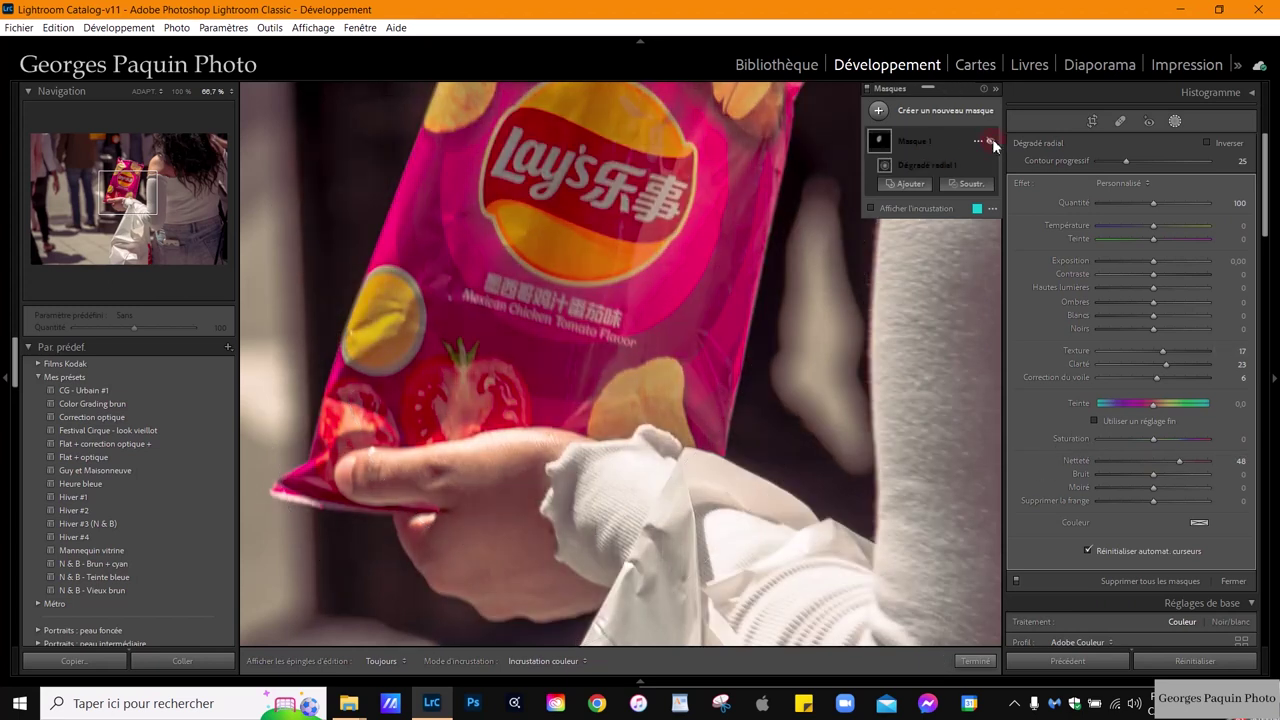
{"action": "left_click", "coordinate": [991, 140]}
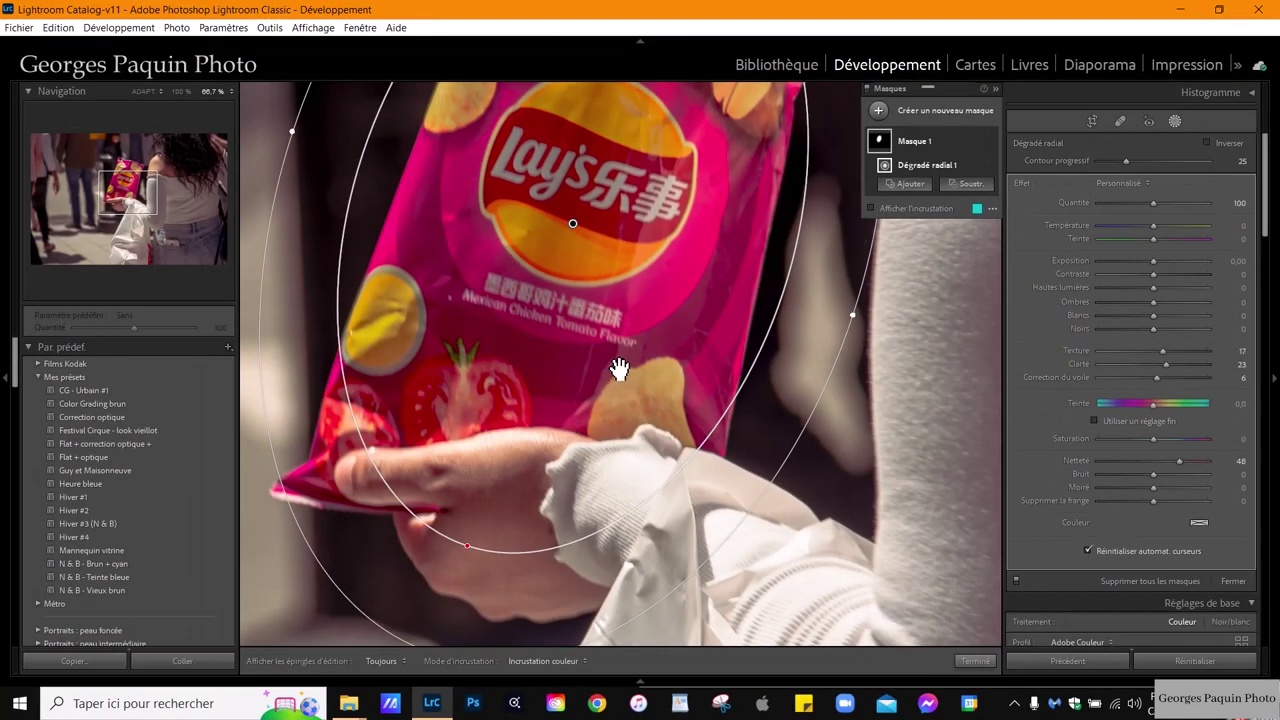
{"action": "left_click", "coordinate": [145, 91]}
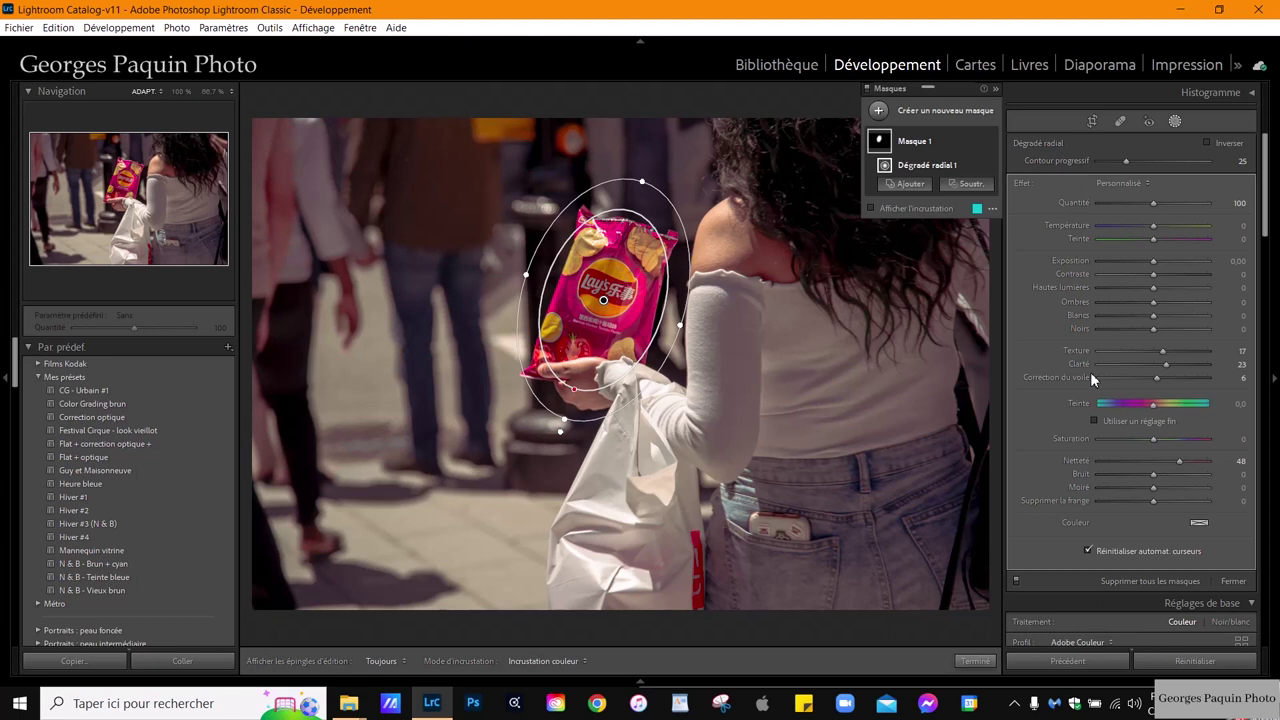
- Turn on the mask overlay and duplicate Masque 1 as the inverted 'Masque 1 Inversé'
{"action": "left_click", "coordinate": [931, 210]}
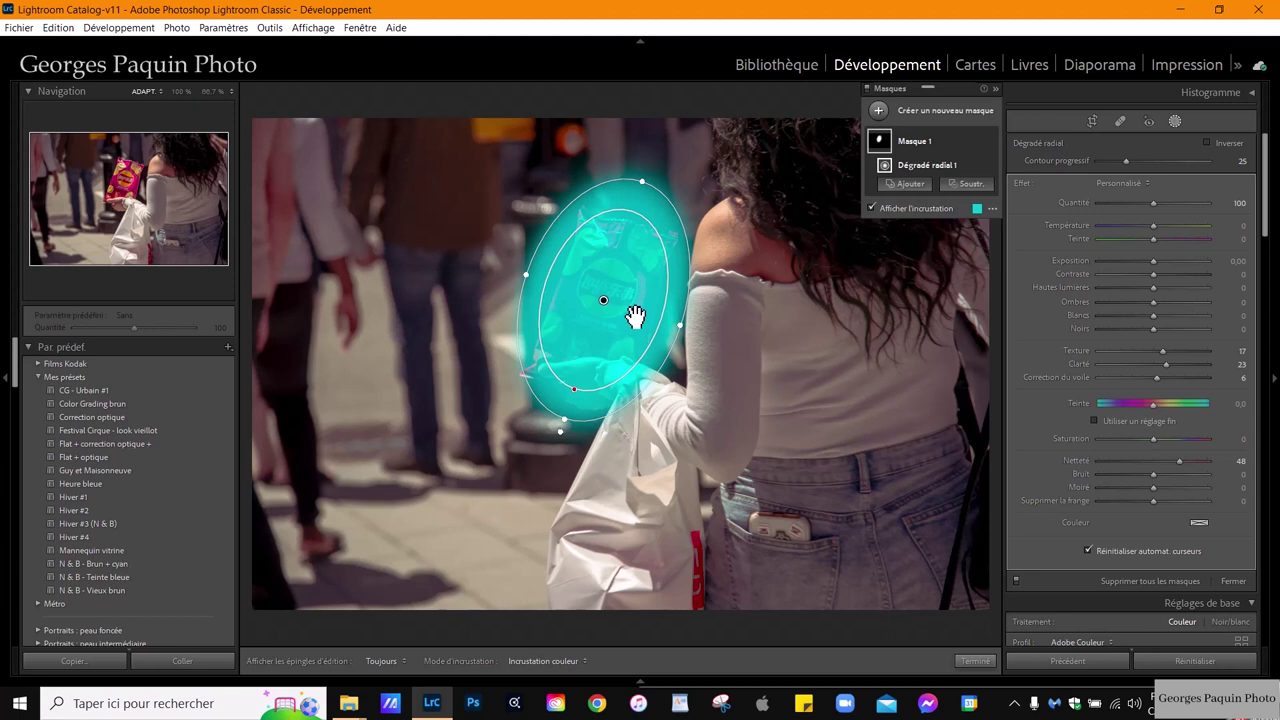
{"action": "right_click", "coordinate": [983, 148]}
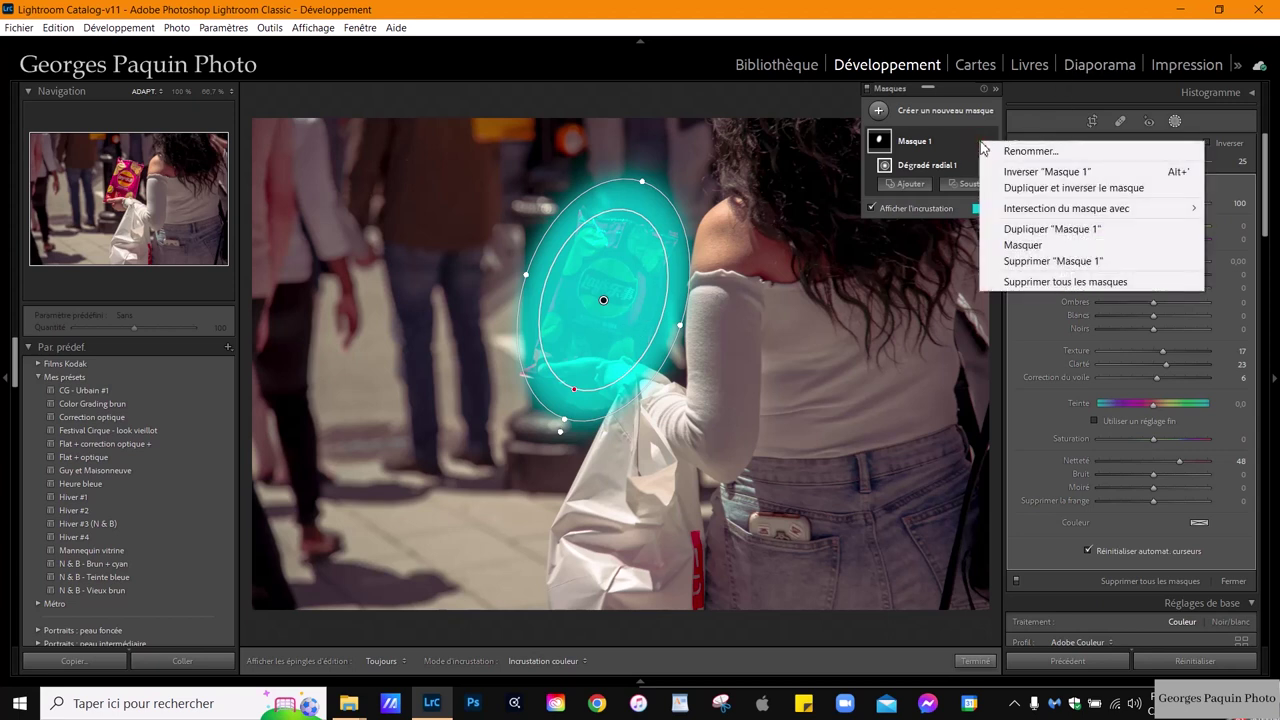
{"action": "left_click", "coordinate": [915, 147]}
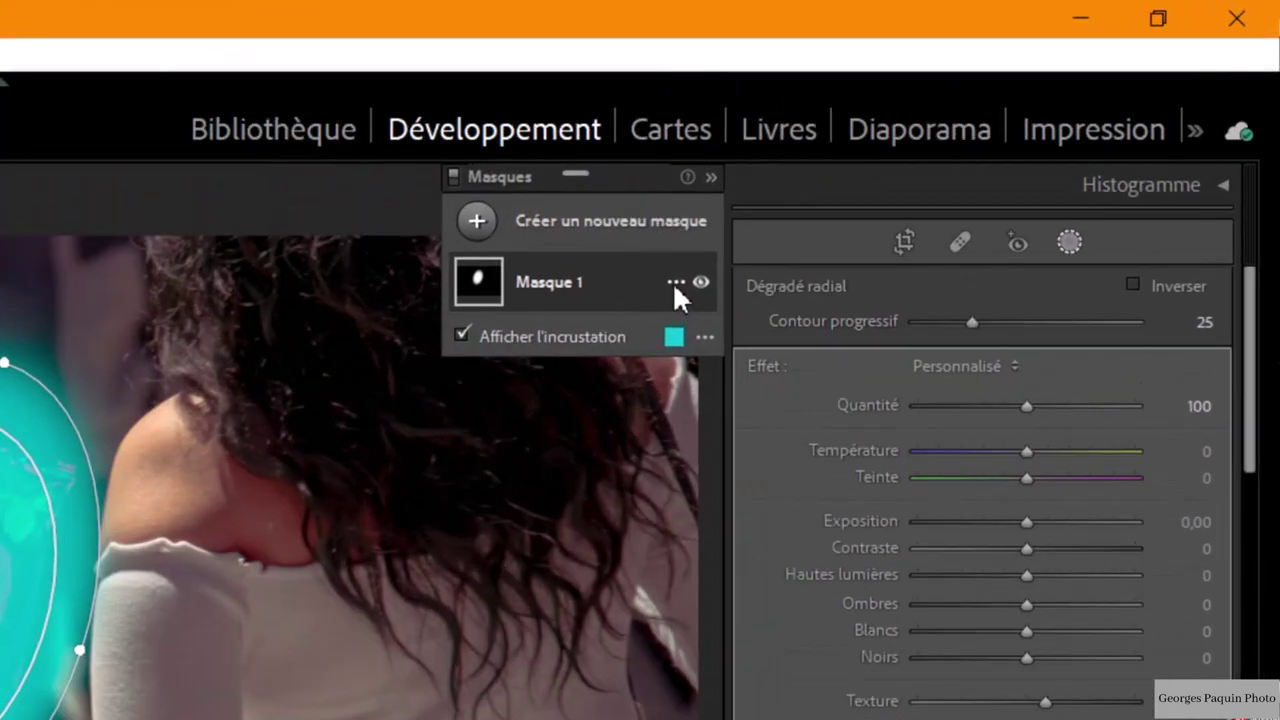
{"action": "left_click", "coordinate": [676, 284]}
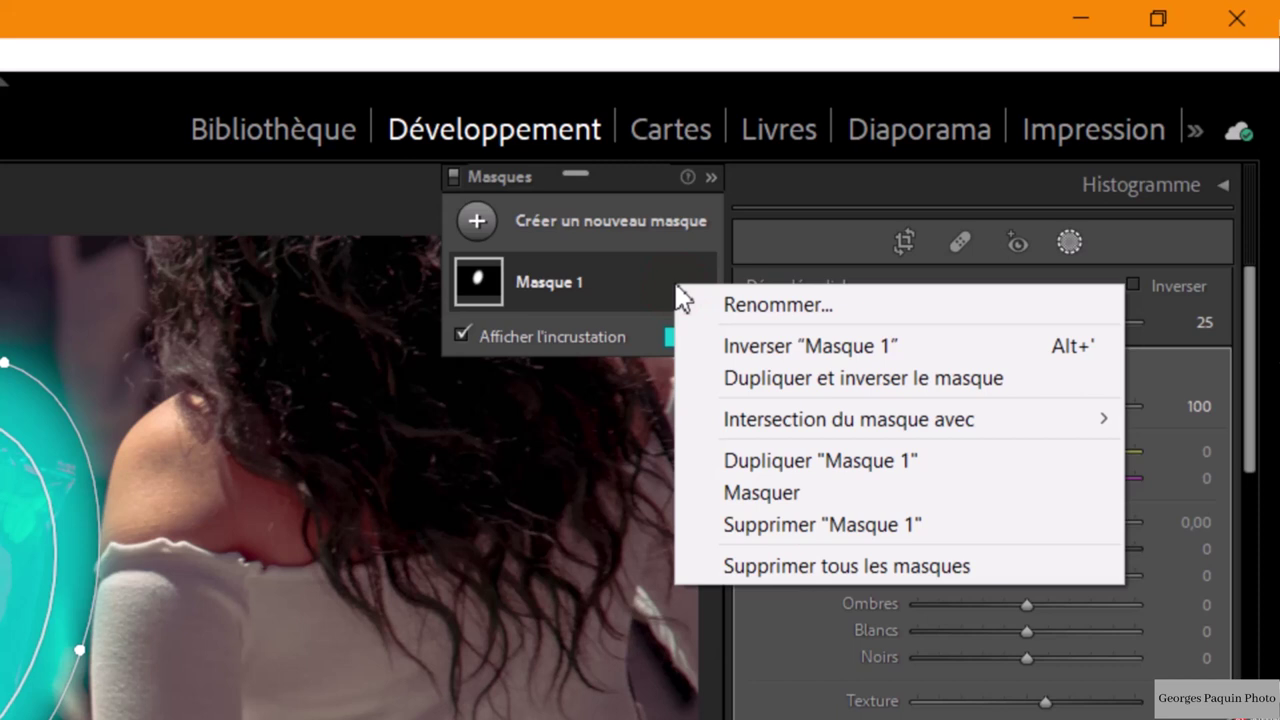
{"action": "left_click", "coordinate": [935, 380]}
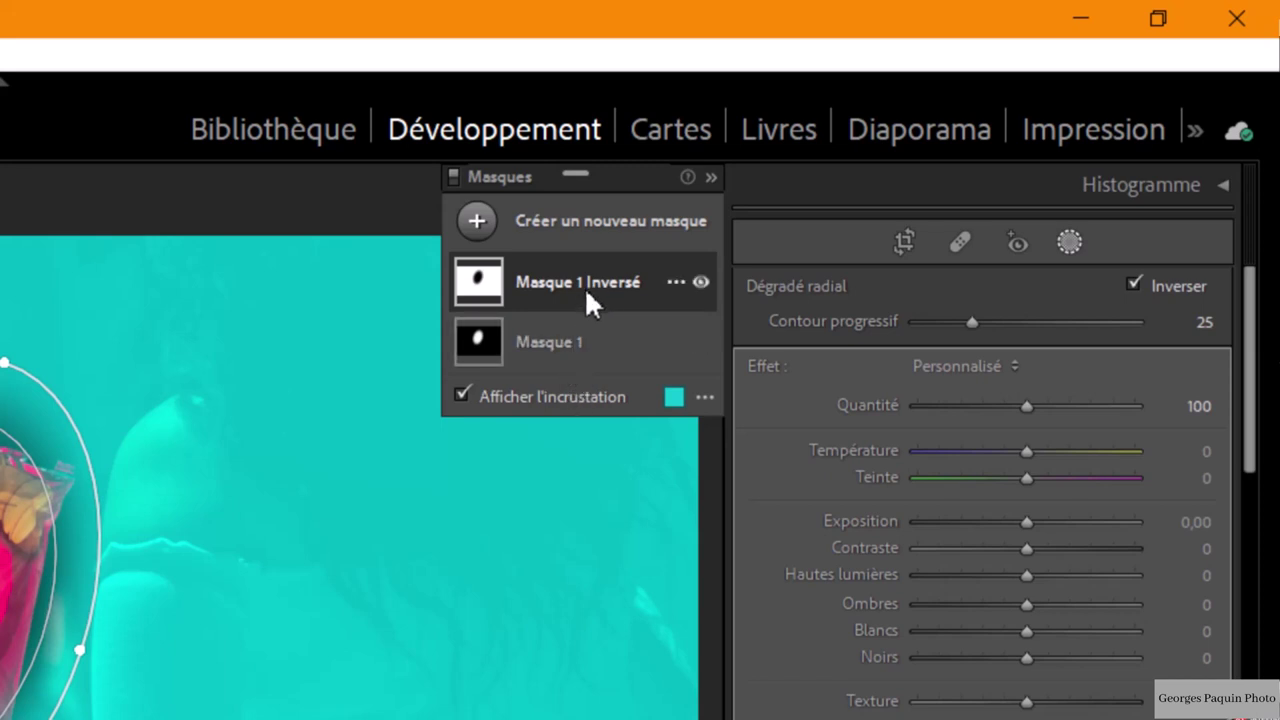
{"action": "left_click", "coordinate": [590, 303]}
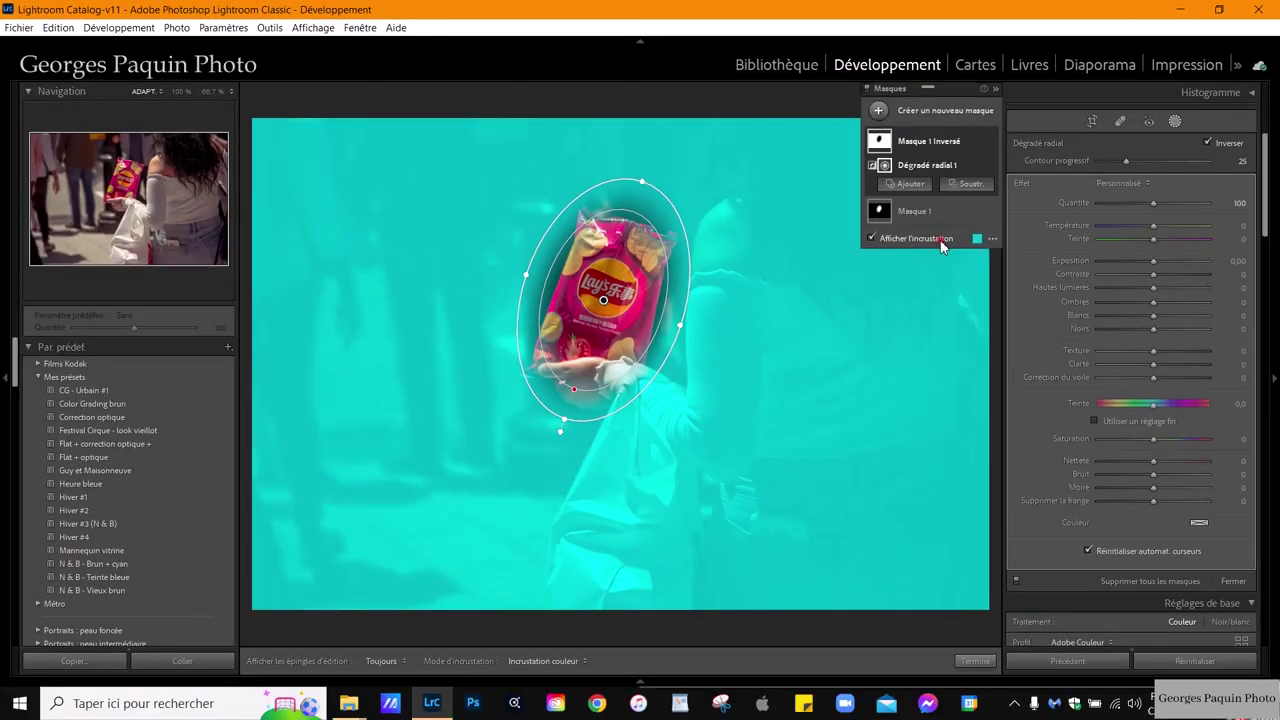
- Hide the overlay, soften outside the bag with Clarity −18 and slightly lower Texture, then finish
{"action": "left_click", "coordinate": [940, 243]}
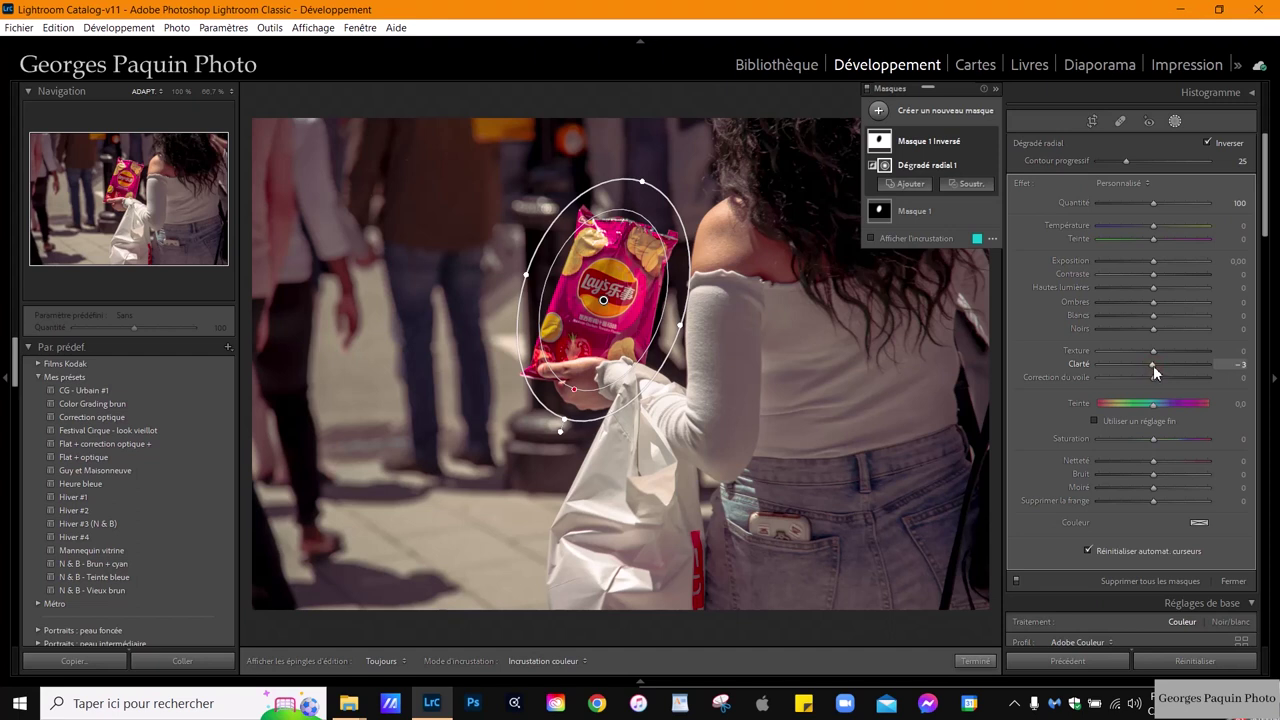
{"action": "key", "text": "Down"}
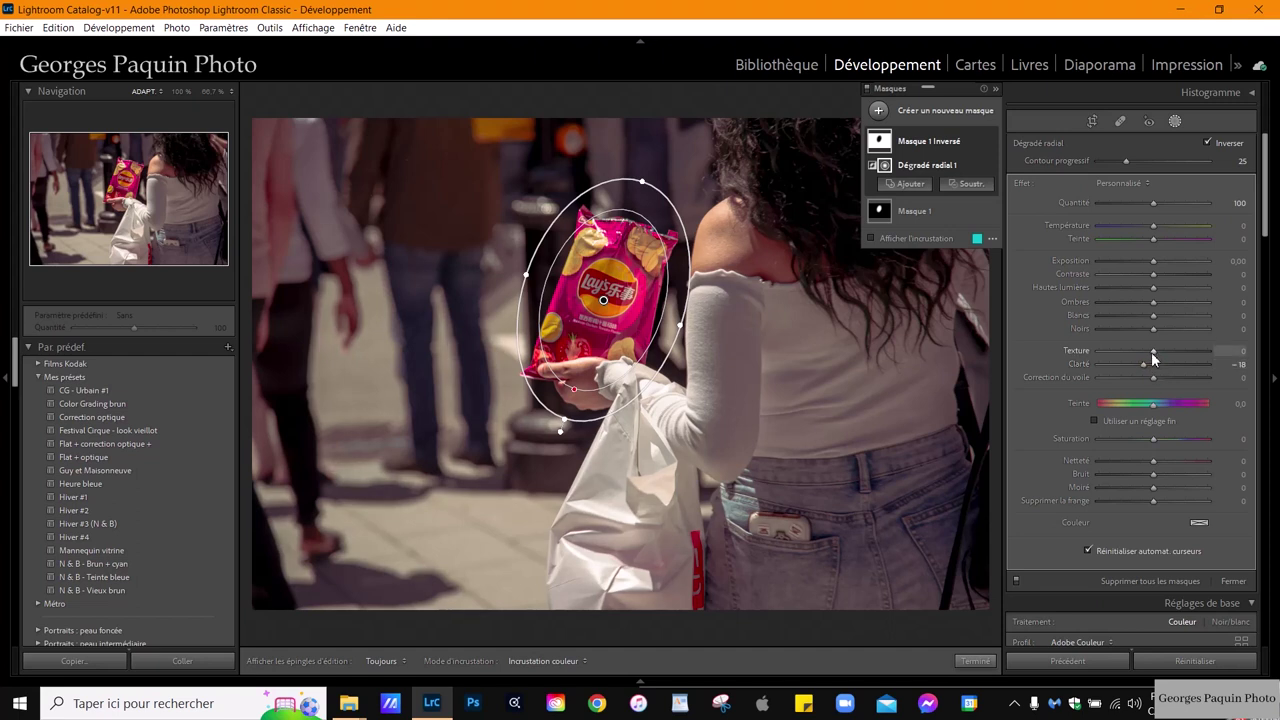
{"action": "key", "text": "Down"}
{"action": "key", "text": "Down"}
{"action": "key", "text": "Down"}
{"action": "key", "text": "Down"}
{"action": "left_click", "coordinate": [973, 661]}
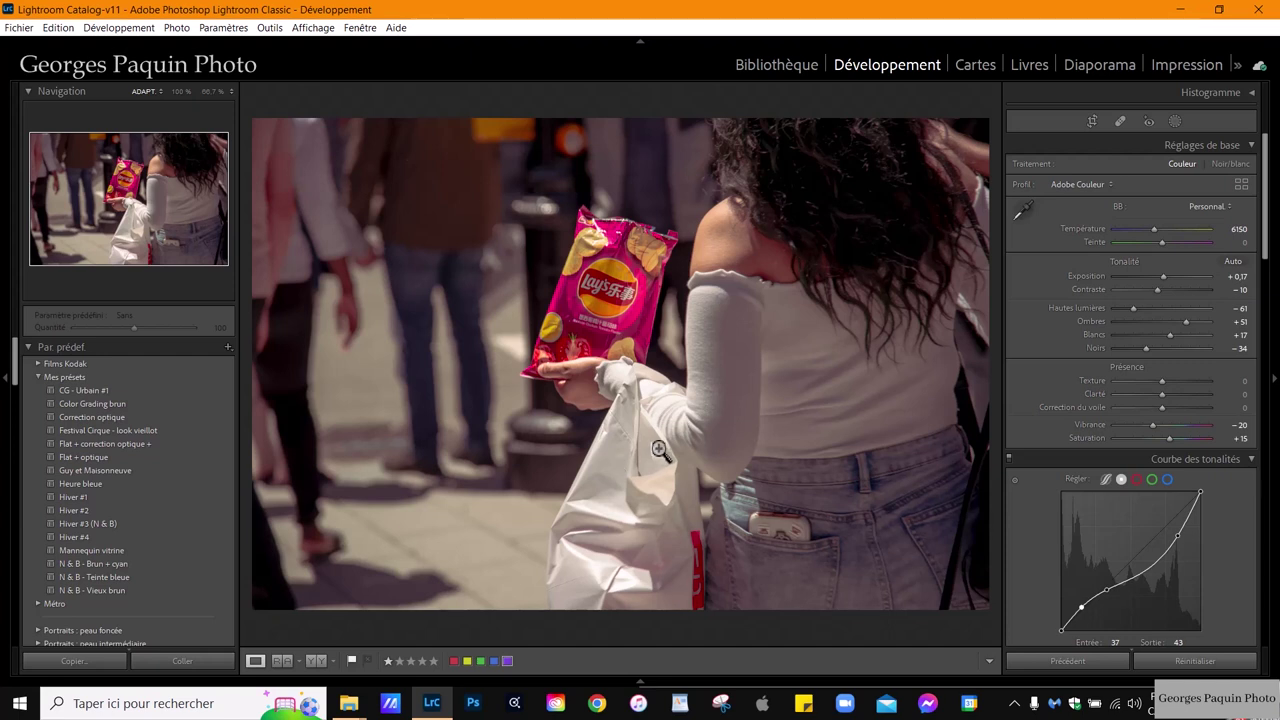
- Paint brush Masque 2 with a larger brush at Exposure −0,30 and Highlights −28, then close masking
{"action": "key", "text": "shift+w"}
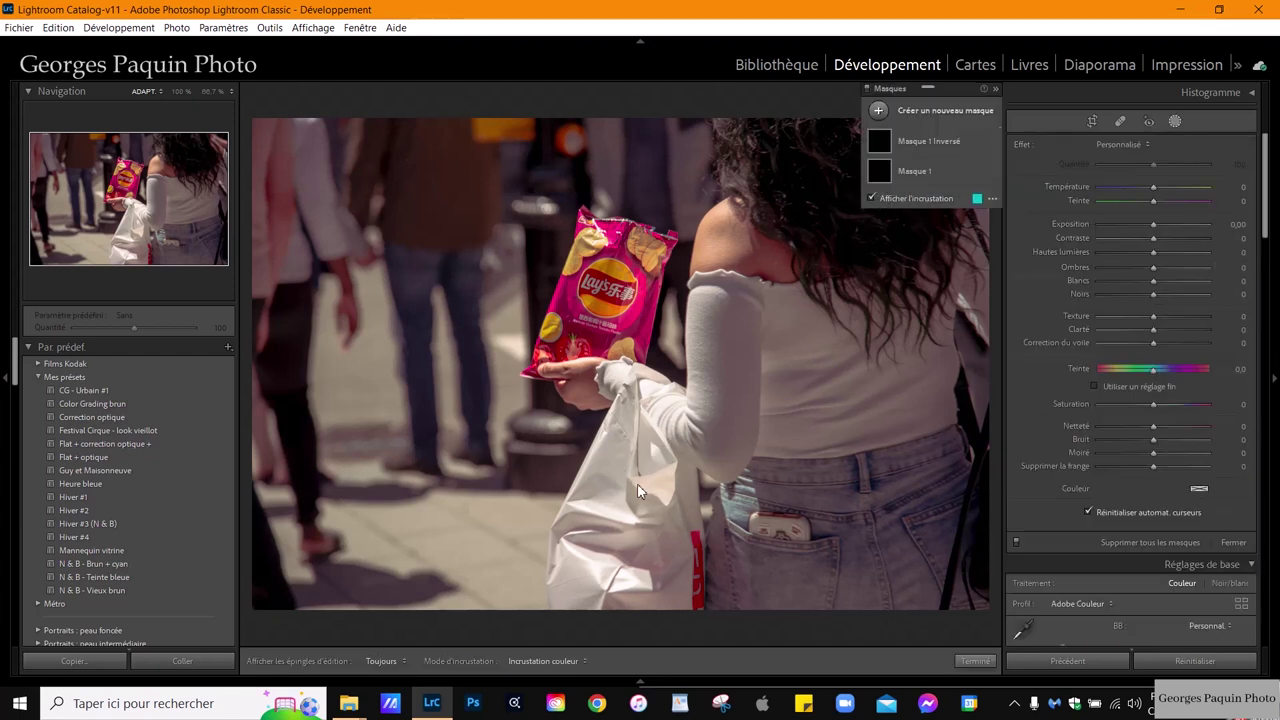
{"action": "key", "text": "k"}
{"action": "mouse_move", "coordinate": [1157, 368]}
{"action": "left_mouse_down"}
{"action": "mouse_move", "coordinate": [1122, 357]}
{"action": "mouse_move", "coordinate": [1151, 332]}
{"action": "left_mouse_up"}
{"action": "scroll", "coordinate": [620, 480], "scroll_direction": "up", "scroll_amount": 3}
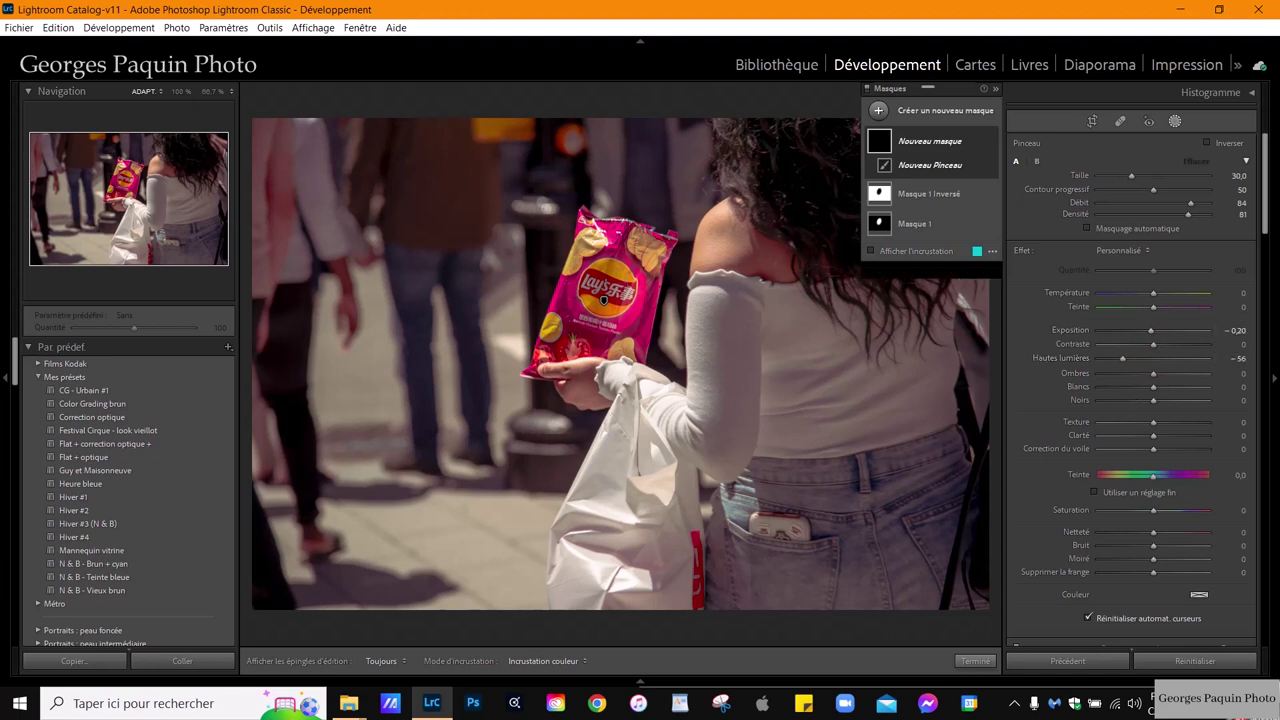
{"action": "key", "text": "h"}
{"action": "key", "text": "h"}
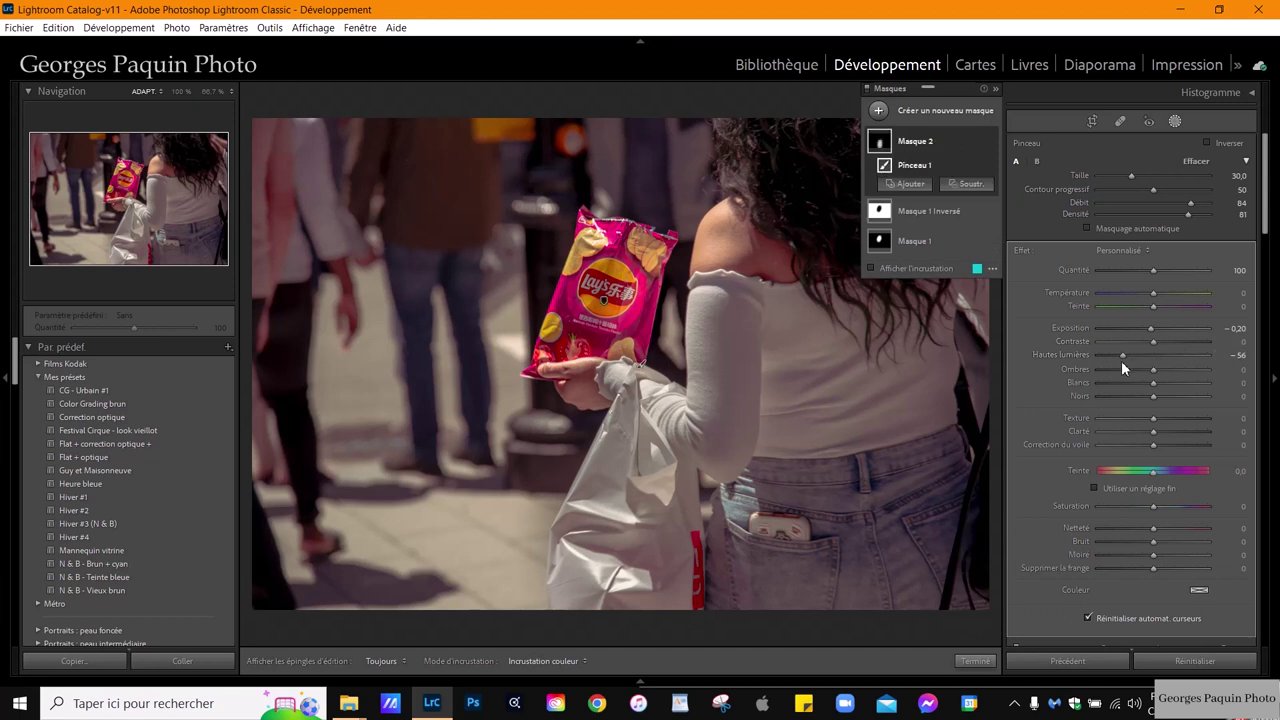
{"action": "left_click_drag", "start_coordinate": [1122, 355], "coordinate": [1141, 354]}
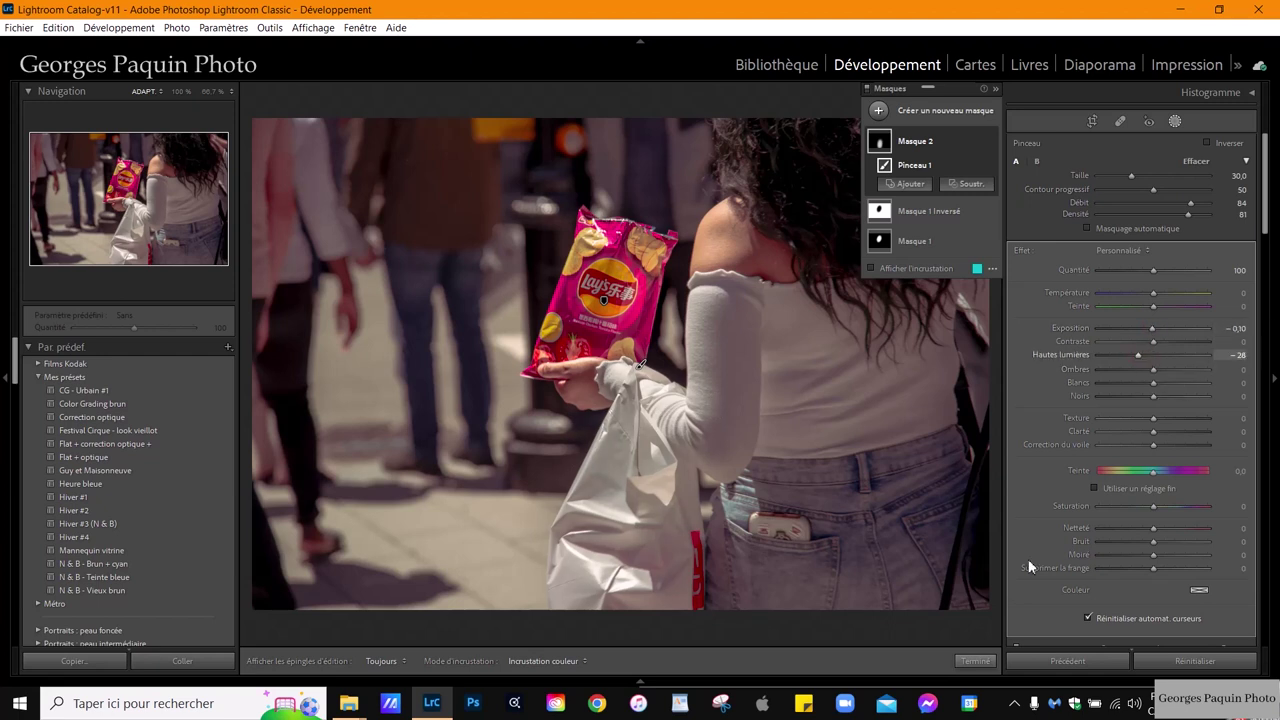
{"action": "left_click", "coordinate": [977, 662]}
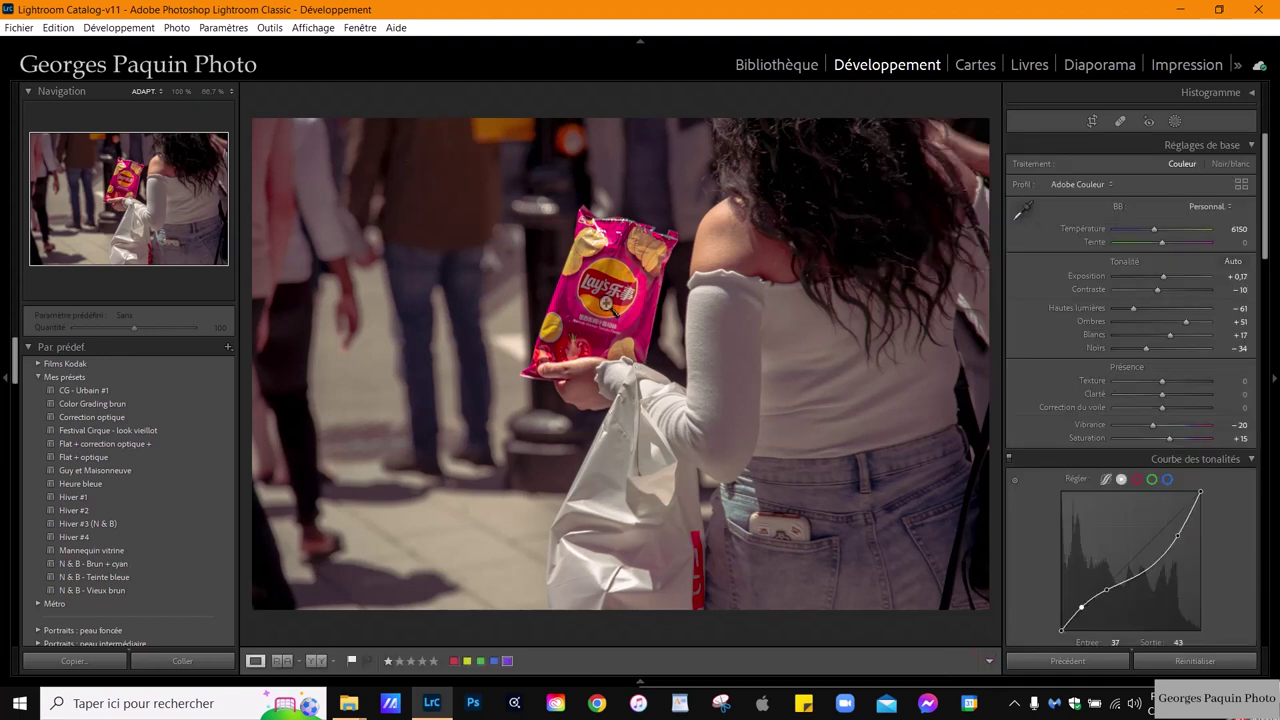
- Paint a brush mask at Exposure +0,50 over the pink chip bag, then fit the whole photo
{"action": "left_click", "coordinate": [606, 300]}
{"action": "key", "text": "shift+w"}
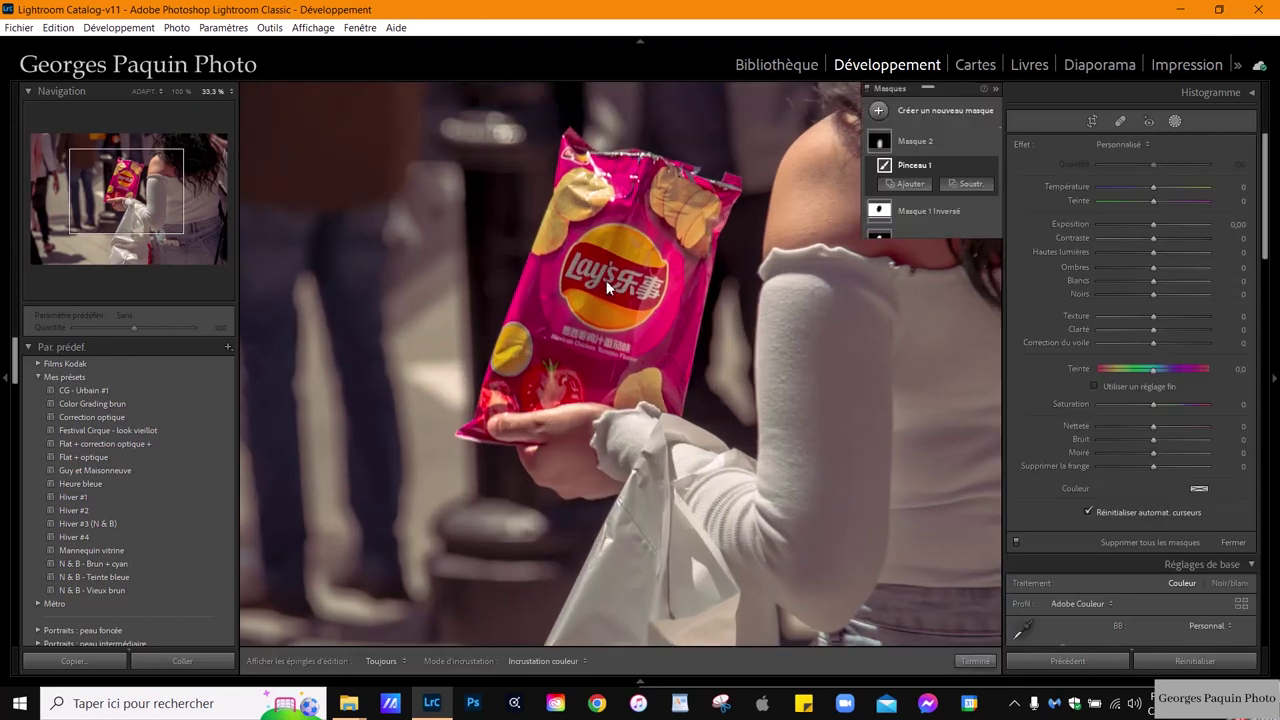
{"action": "key", "text": "k"}
{"action": "left_click", "coordinate": [1157, 334]}
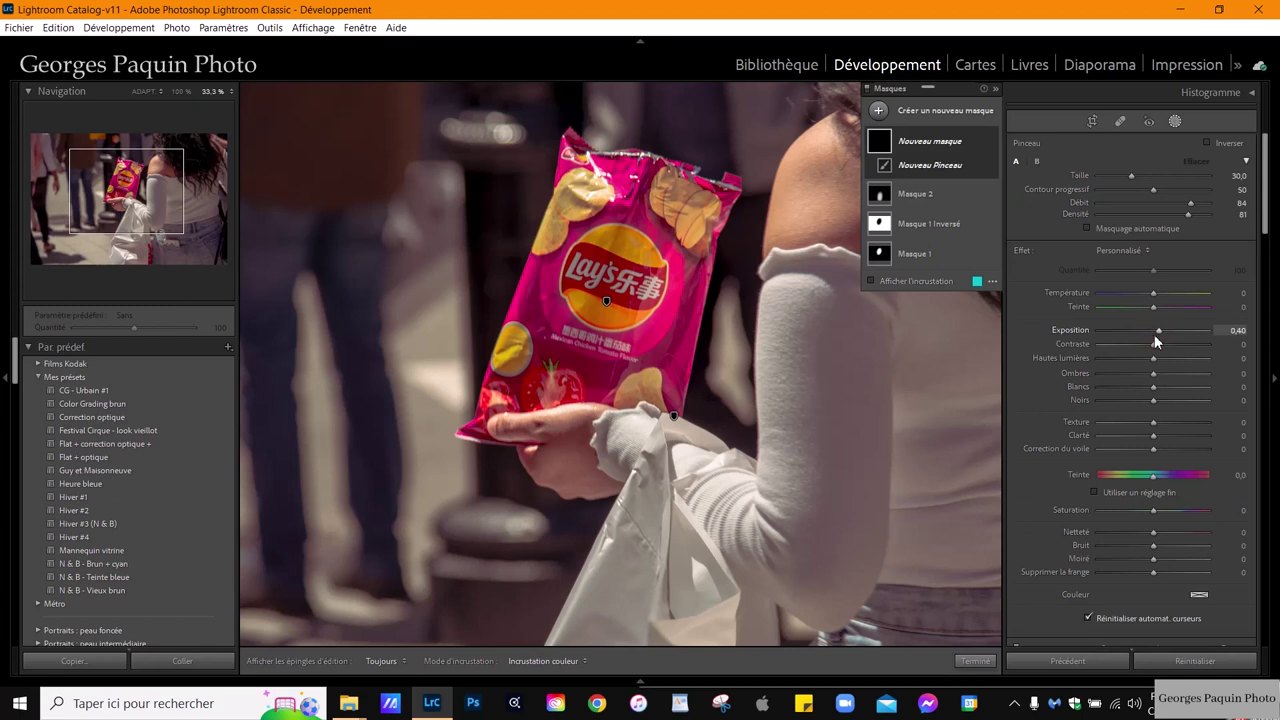
{"action": "left_click_drag", "start_coordinate": [1155, 336], "coordinate": [1158, 336]}
{"action": "scroll", "coordinate": [503, 243], "scroll_direction": "up", "scroll_amount": 1}
{"action": "left_click_drag", "start_coordinate": [620, 230], "coordinate": [520, 420]}
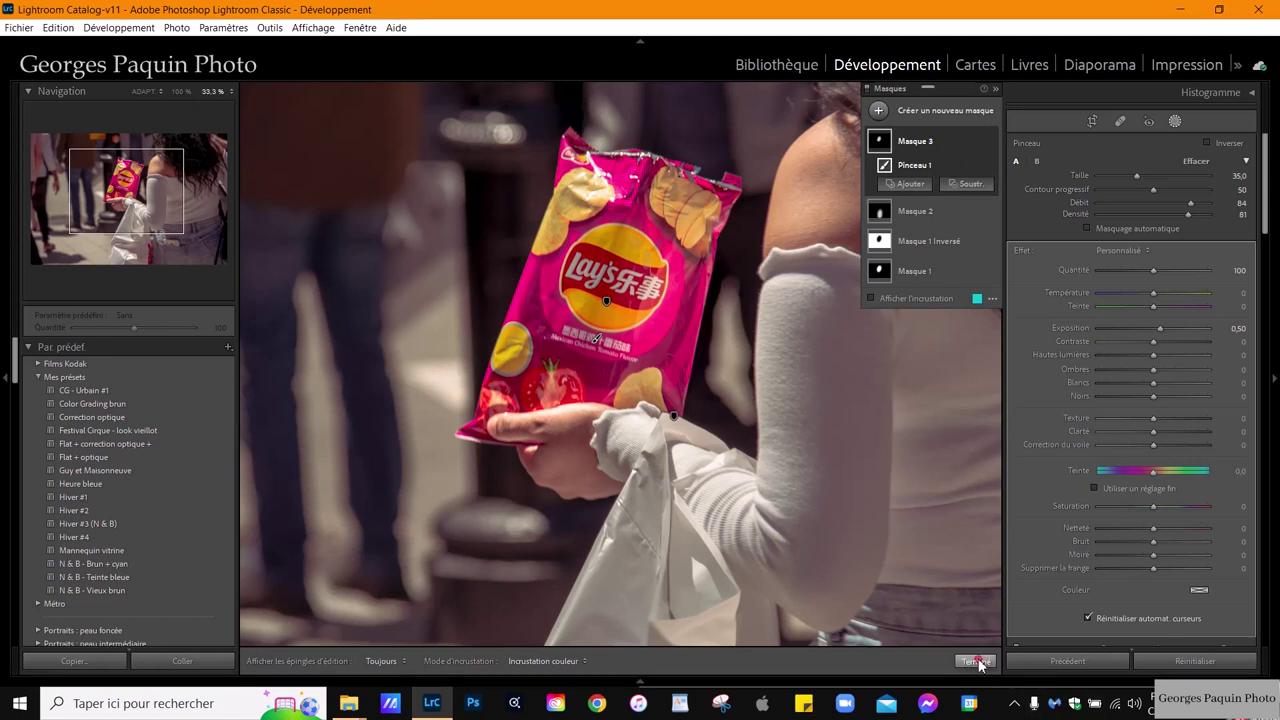
{"action": "left_click", "coordinate": [975, 661]}
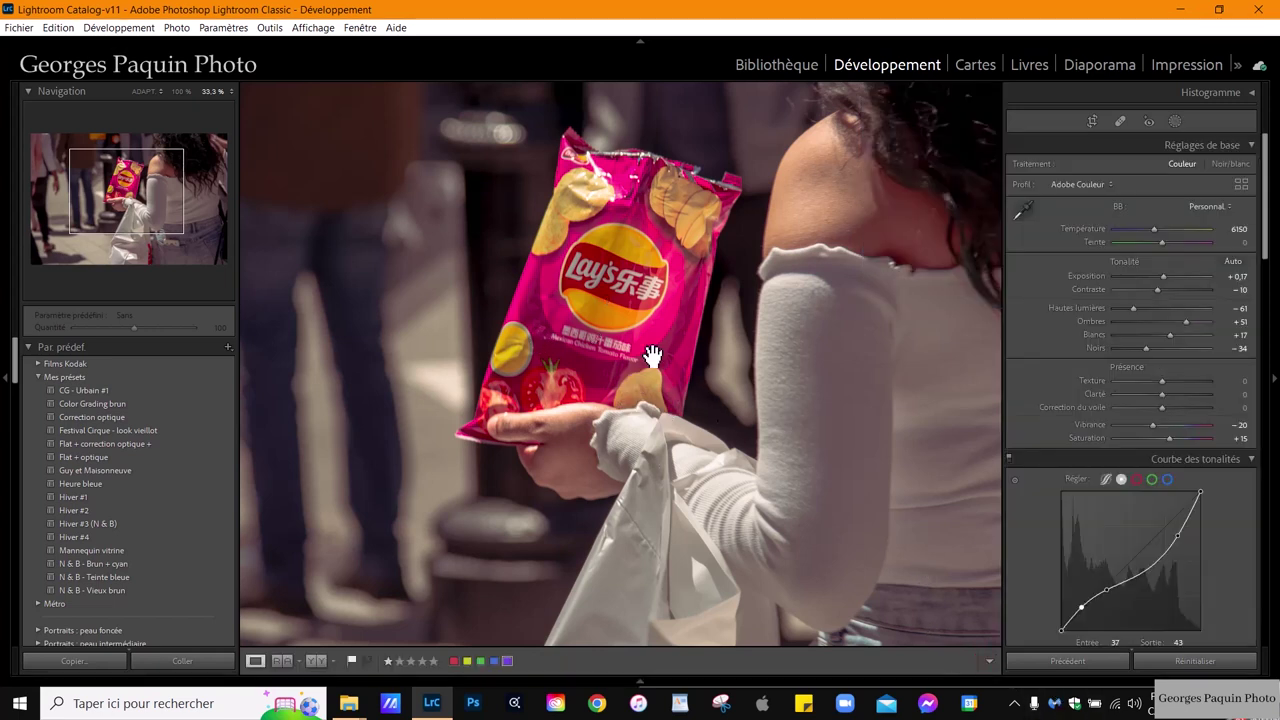
{"action": "left_click", "coordinate": [651, 352]}
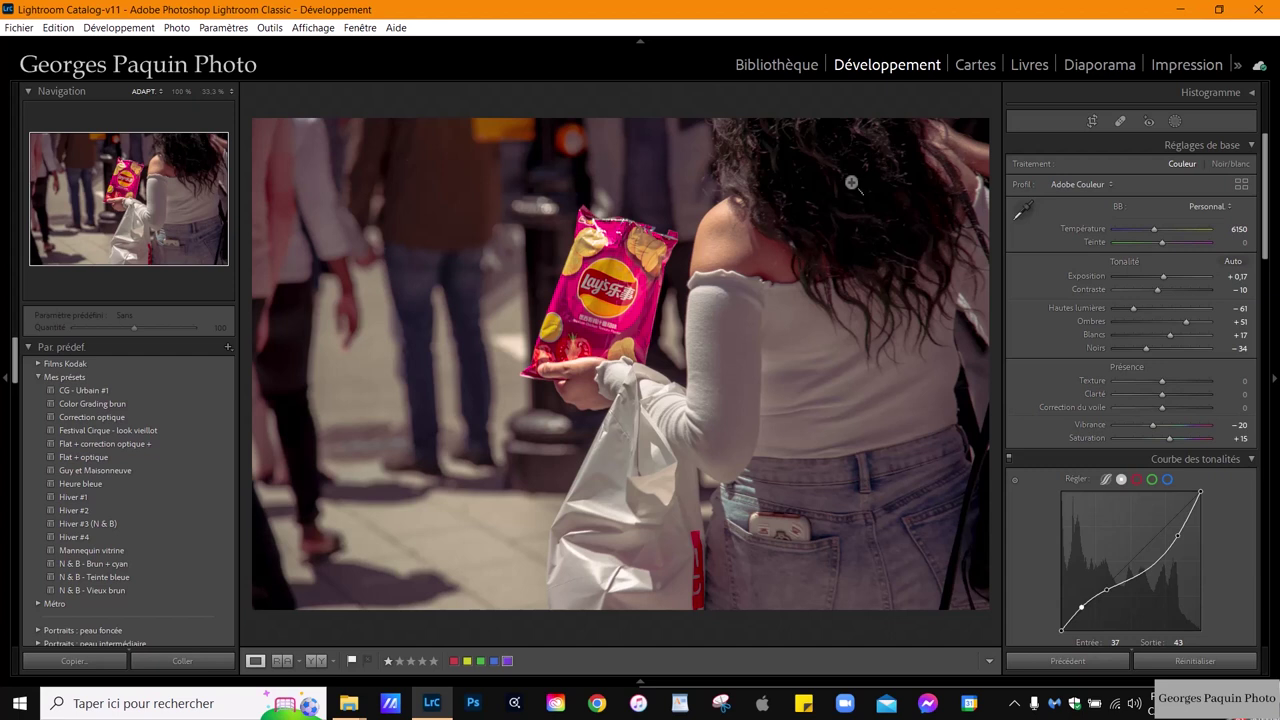
- Paint a smaller-brush mask with Shadows +35 over the woman's dark hair
{"action": "key", "text": "k"}
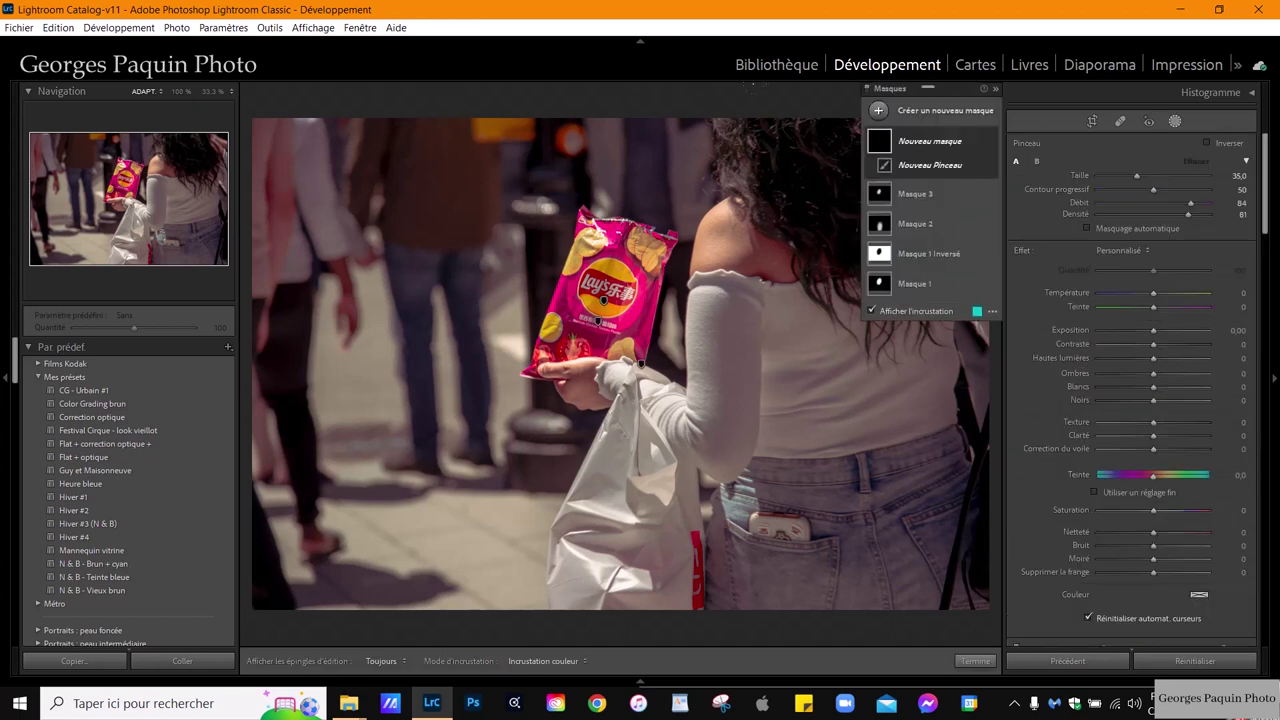
{"action": "key", "text": "bracketleft"}
{"action": "key", "text": "bracketleft"}
{"action": "left_click_drag", "start_coordinate": [958, 90], "coordinate": [374, 123]}
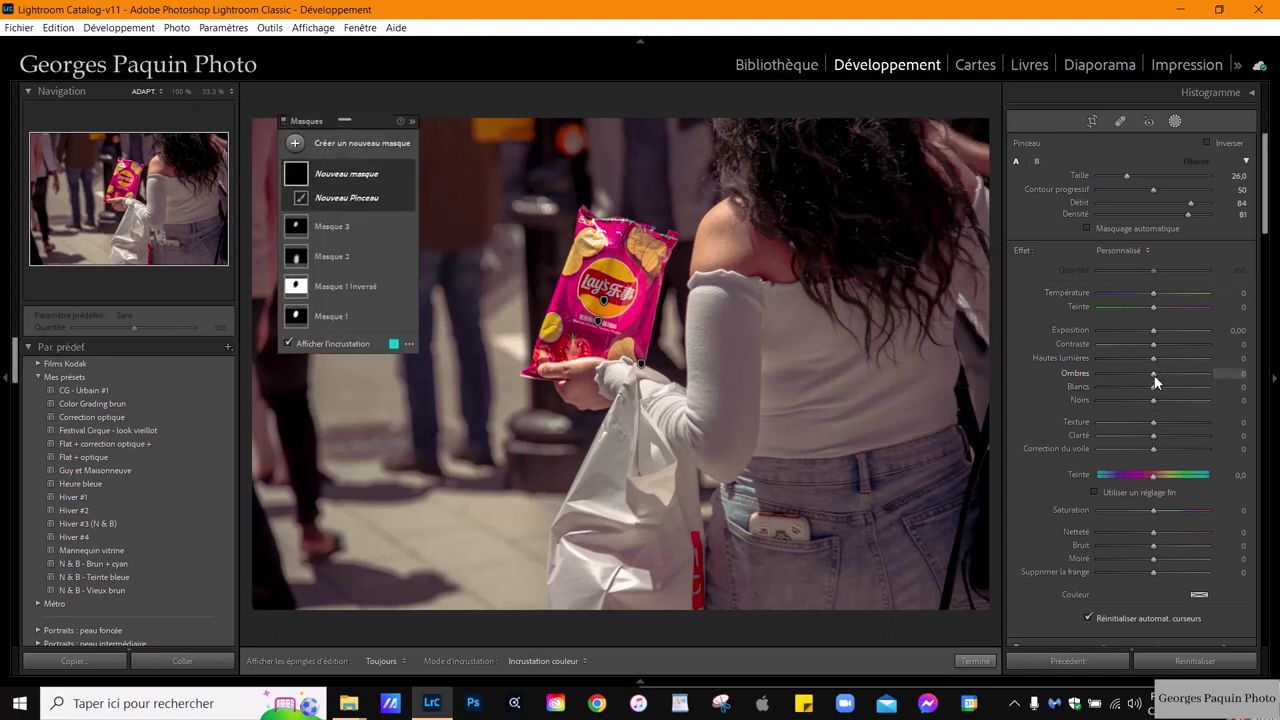
{"action": "left_click_drag", "start_coordinate": [1155, 376], "coordinate": [1178, 379]}
{"action": "key", "text": "h"}
{"action": "left_click_drag", "start_coordinate": [881, 236], "coordinate": [945, 250]}
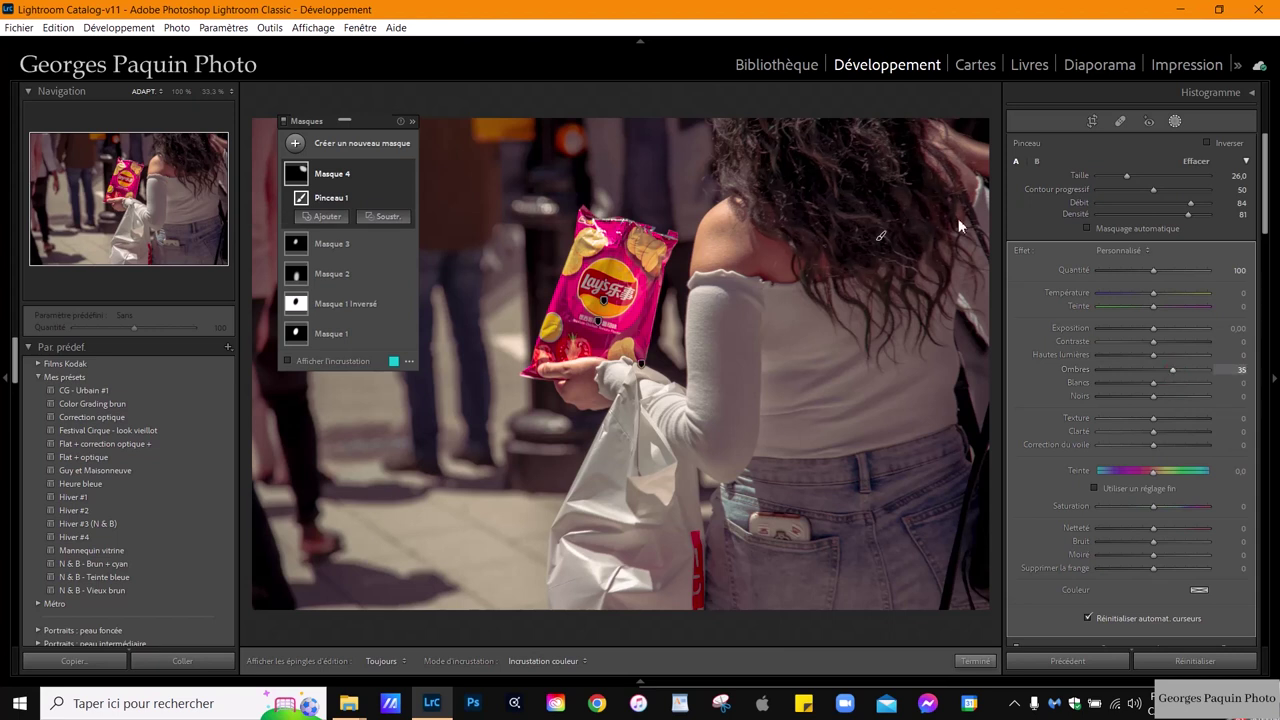
{"action": "scroll", "coordinate": [881, 236], "scroll_direction": "down", "scroll_amount": 3}
- Close the hair shadow mask with Terminé to return to Réglages de base
{"action": "left_click", "coordinate": [975, 661]}
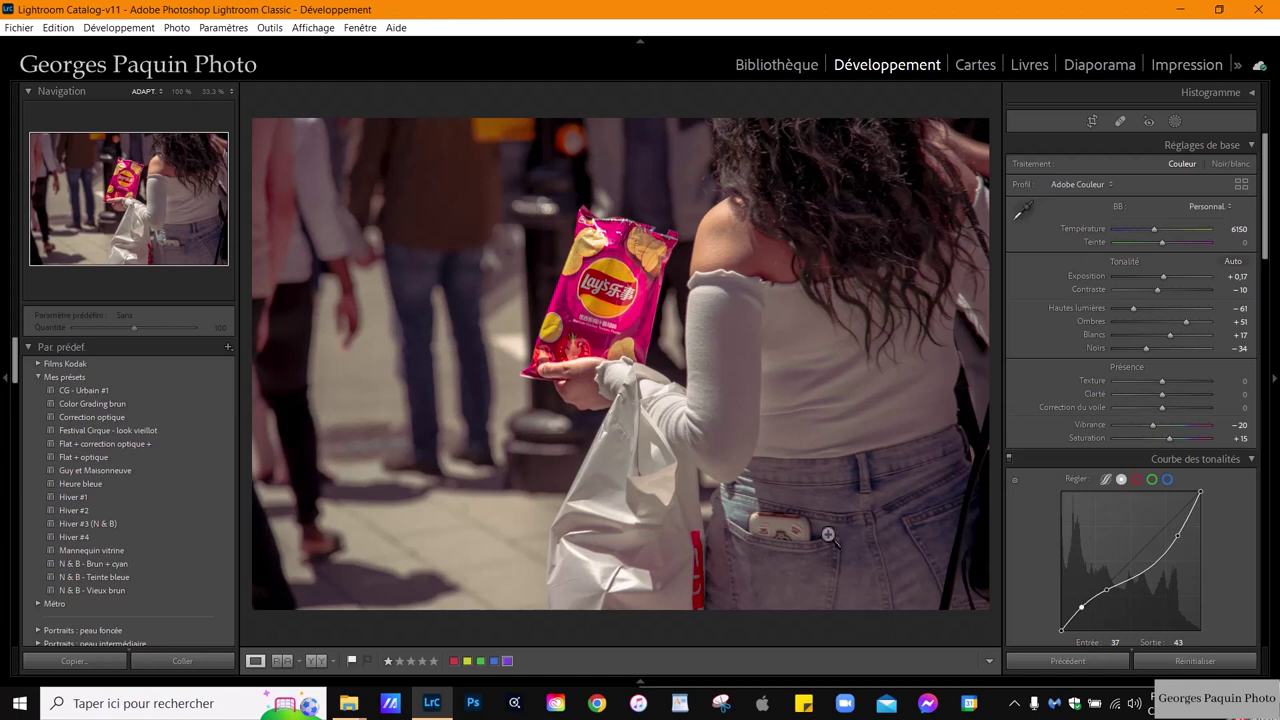
- Start brush Masque 5 with Saturation 24 and a light blue tint colour
{"action": "key", "text": "k"}
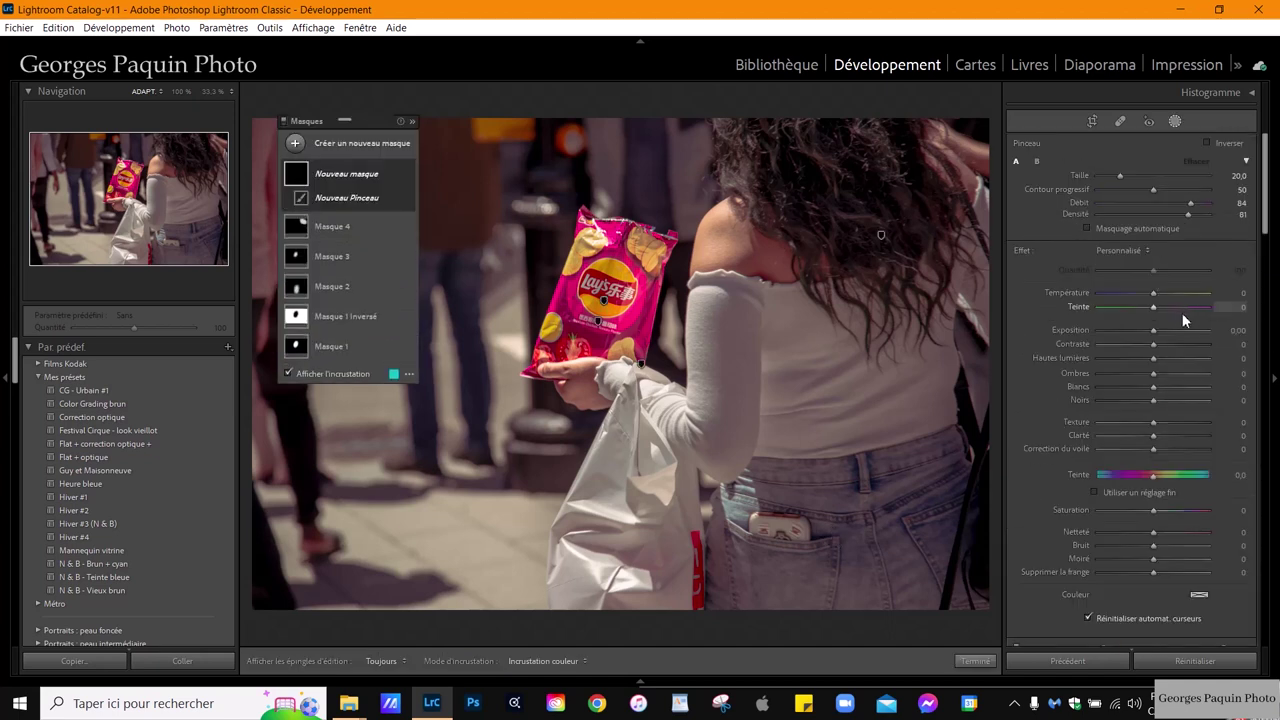
{"action": "key", "text": "o"}
{"action": "left_click_drag", "start_coordinate": [1154, 512], "coordinate": [1167, 522]}
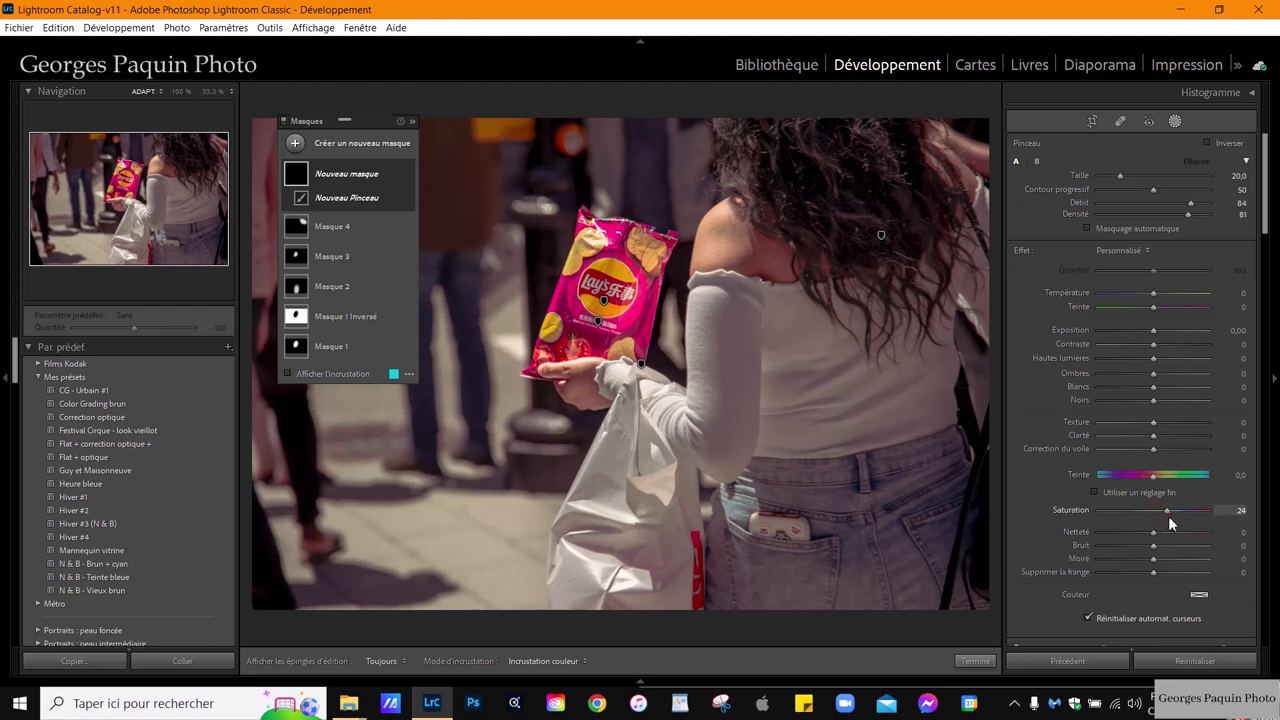
{"action": "left_click", "coordinate": [1199, 594]}
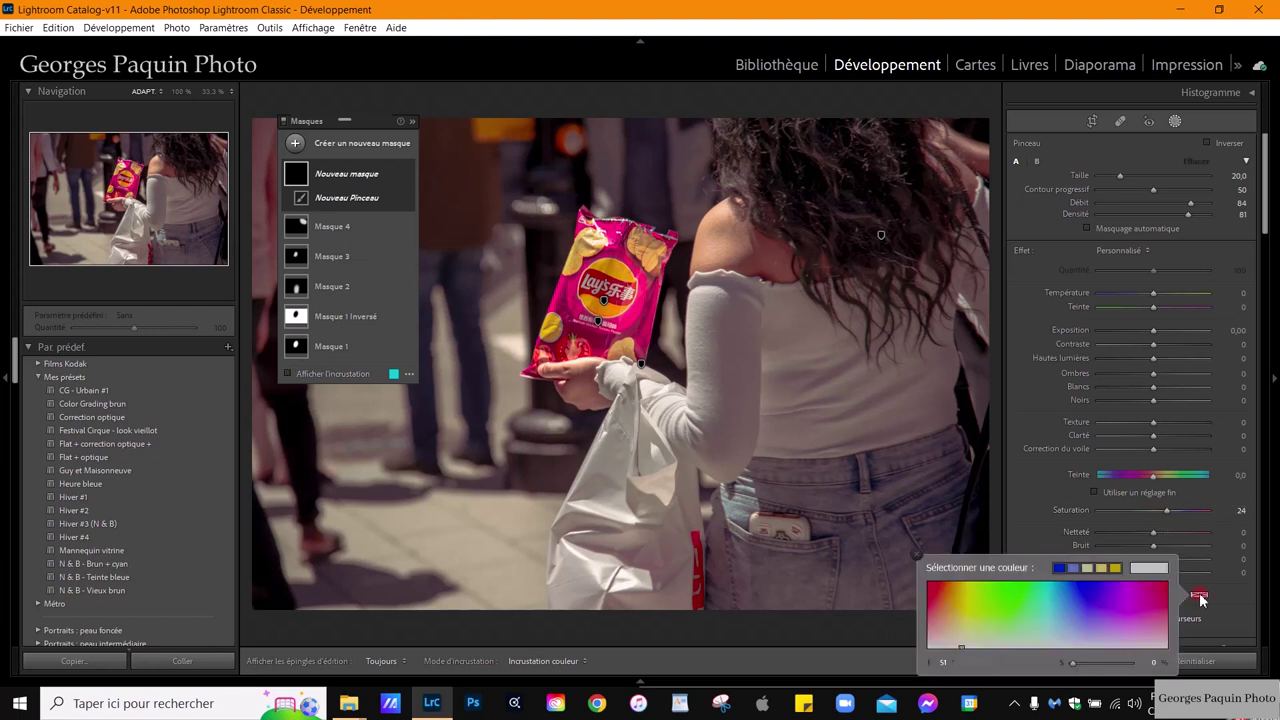
{"action": "left_click", "coordinate": [1074, 624]}
{"action": "left_click", "coordinate": [1028, 526]}
- Shrink the brush to 16 and deepen the blue tint to hue 219, saturation 66
{"action": "key", "text": "h"}
{"action": "key", "text": "alt"}
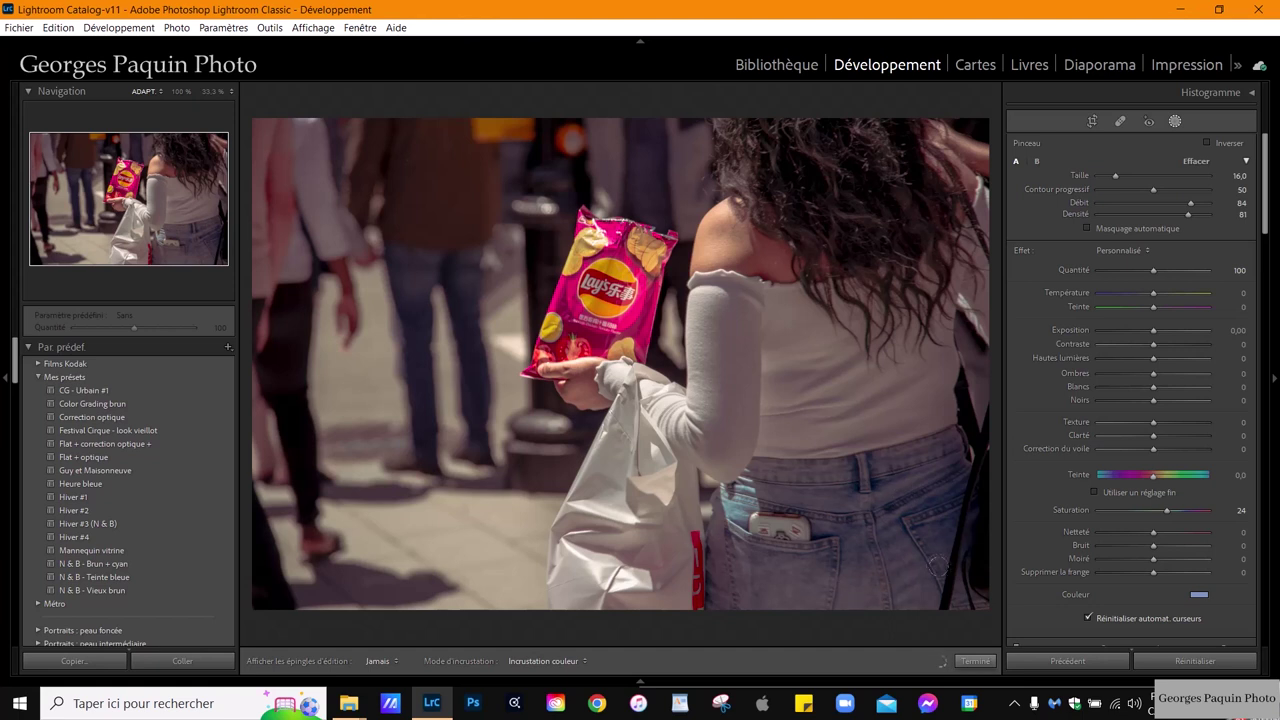
{"action": "key", "text": "h"}
{"action": "left_click", "coordinate": [1200, 593]}
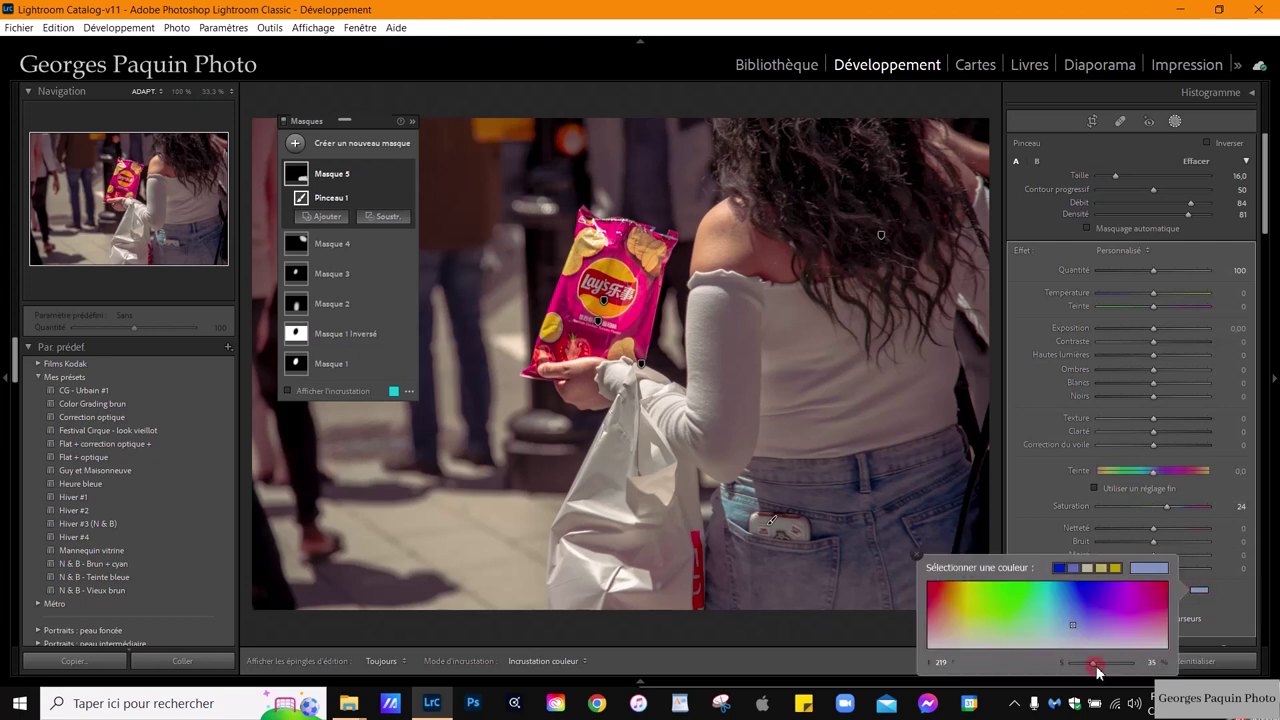
{"action": "left_click_drag", "start_coordinate": [1097, 672], "coordinate": [1116, 675]}
{"action": "left_click", "coordinate": [1033, 506]}
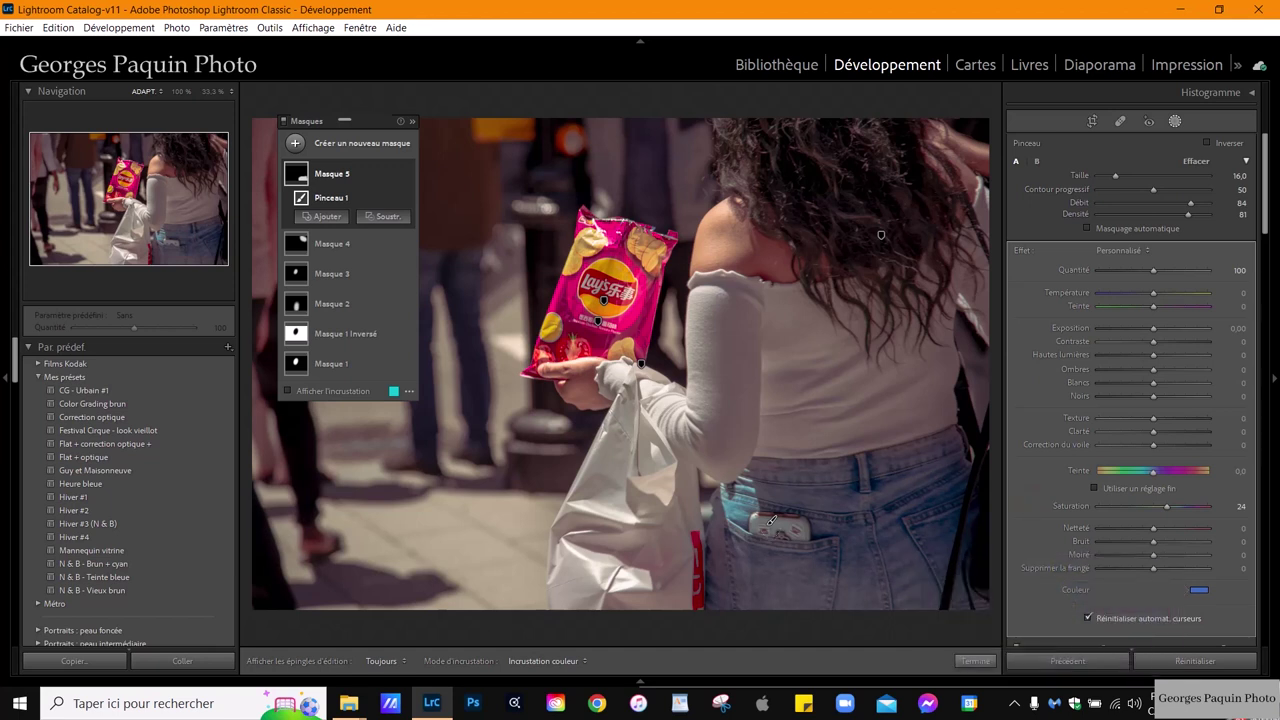
{"action": "left_click", "coordinate": [976, 661]}
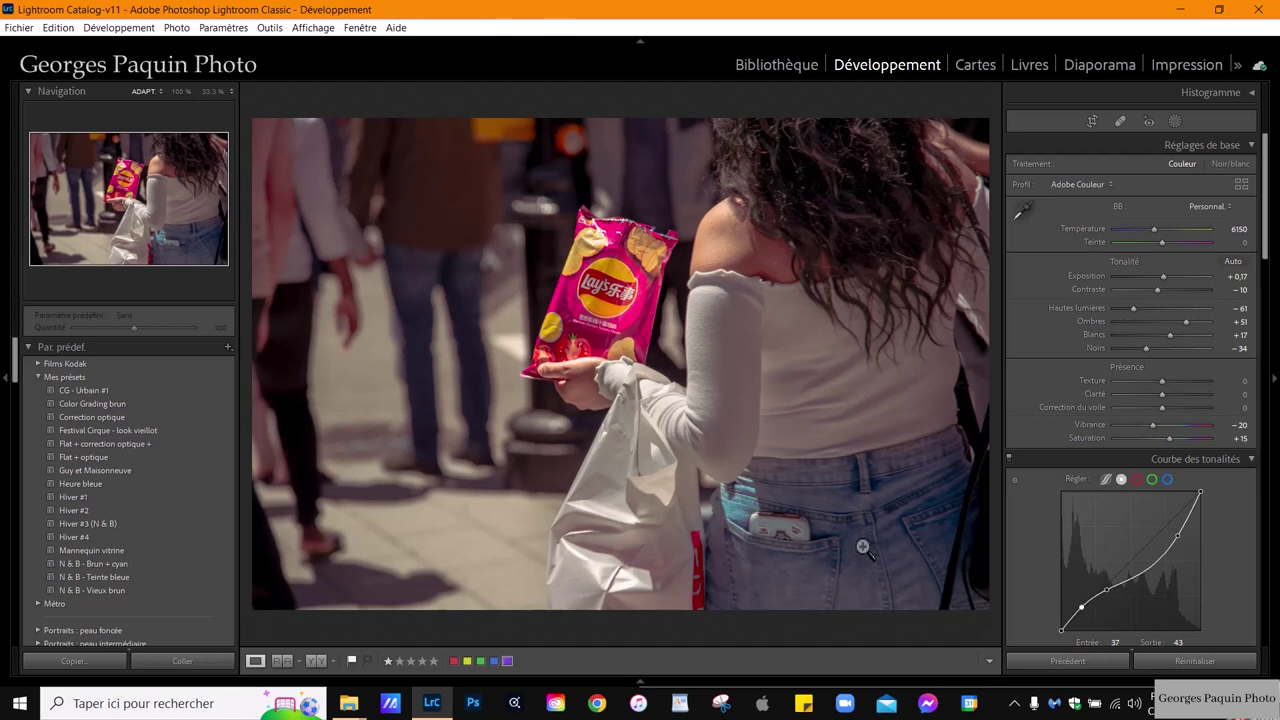
- Choose the 5 x 7 ratio in the Crop tool's Aspect list and apply the crop
{"action": "left_click", "coordinate": [1092, 122]}
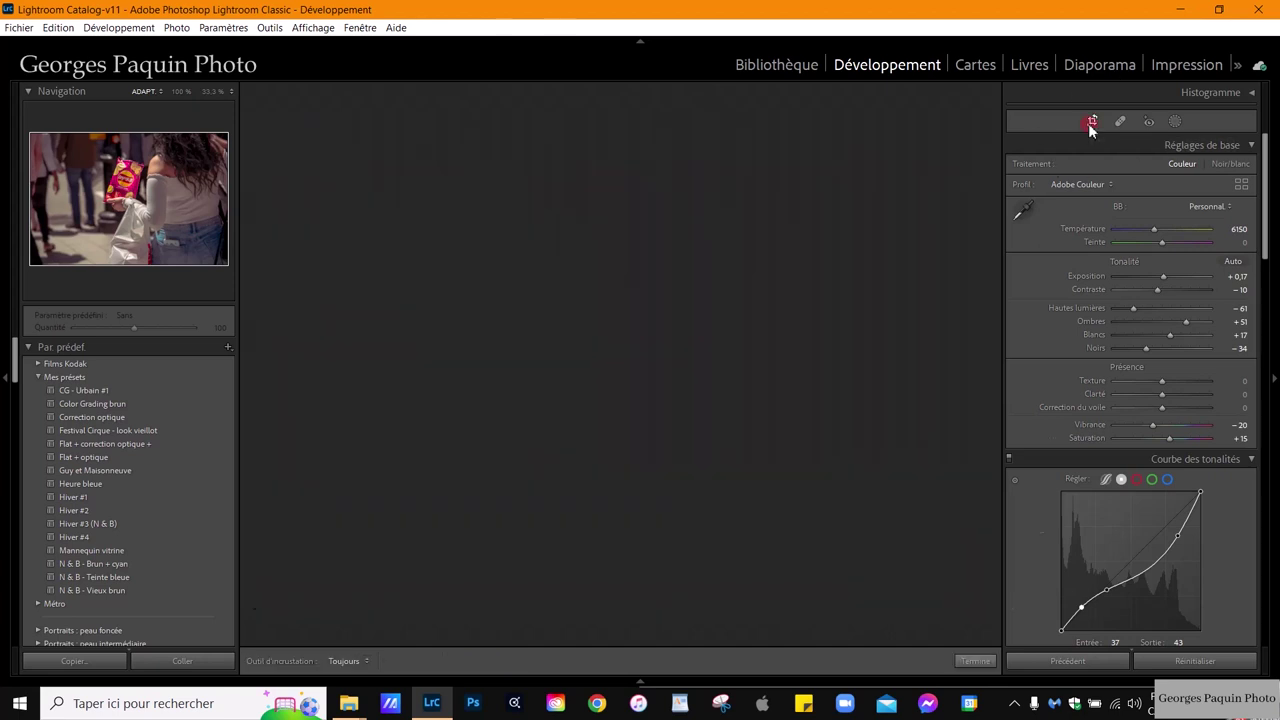
{"action": "left_click", "coordinate": [1212, 168]}
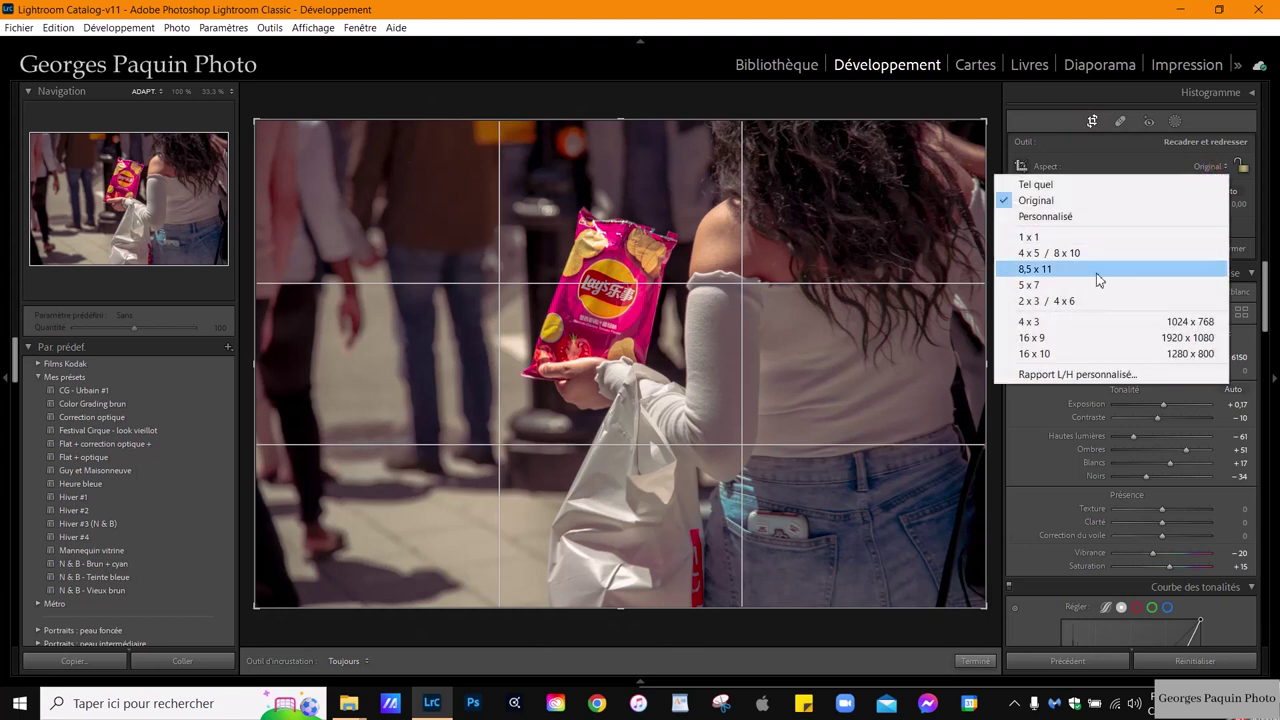
{"action": "left_click", "coordinate": [1097, 286]}
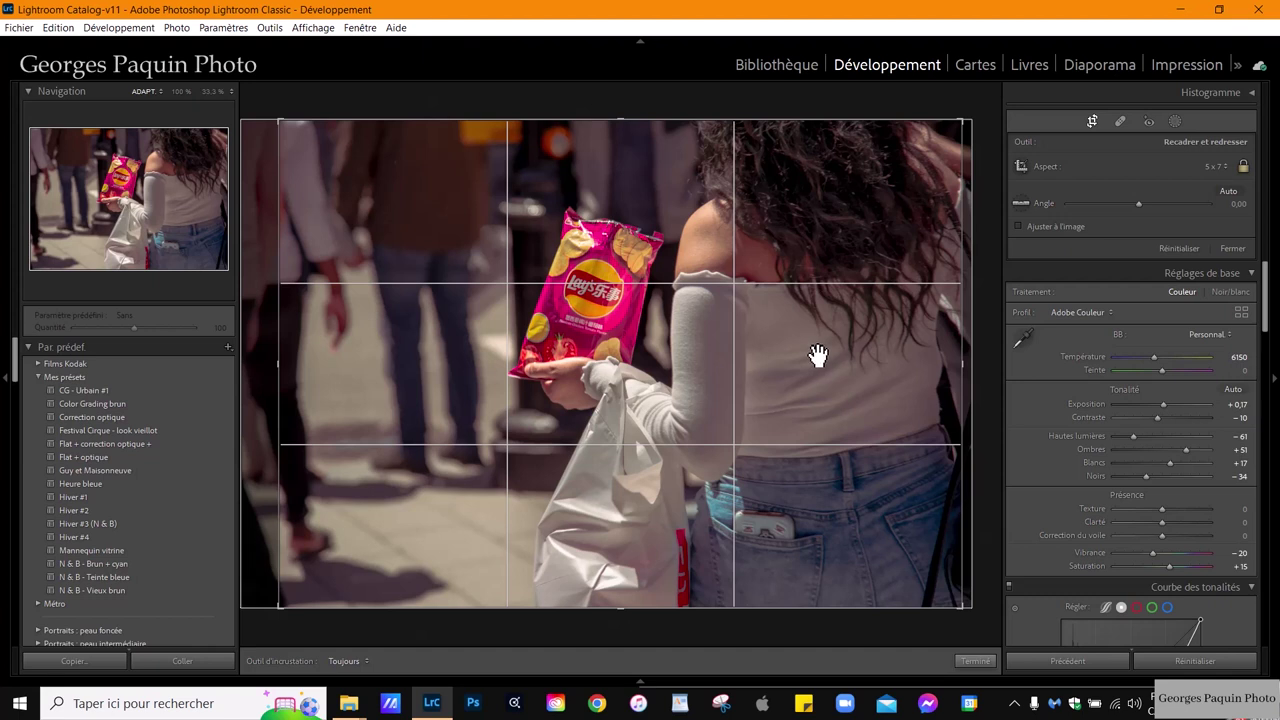
{"action": "left_click", "coordinate": [977, 664]}
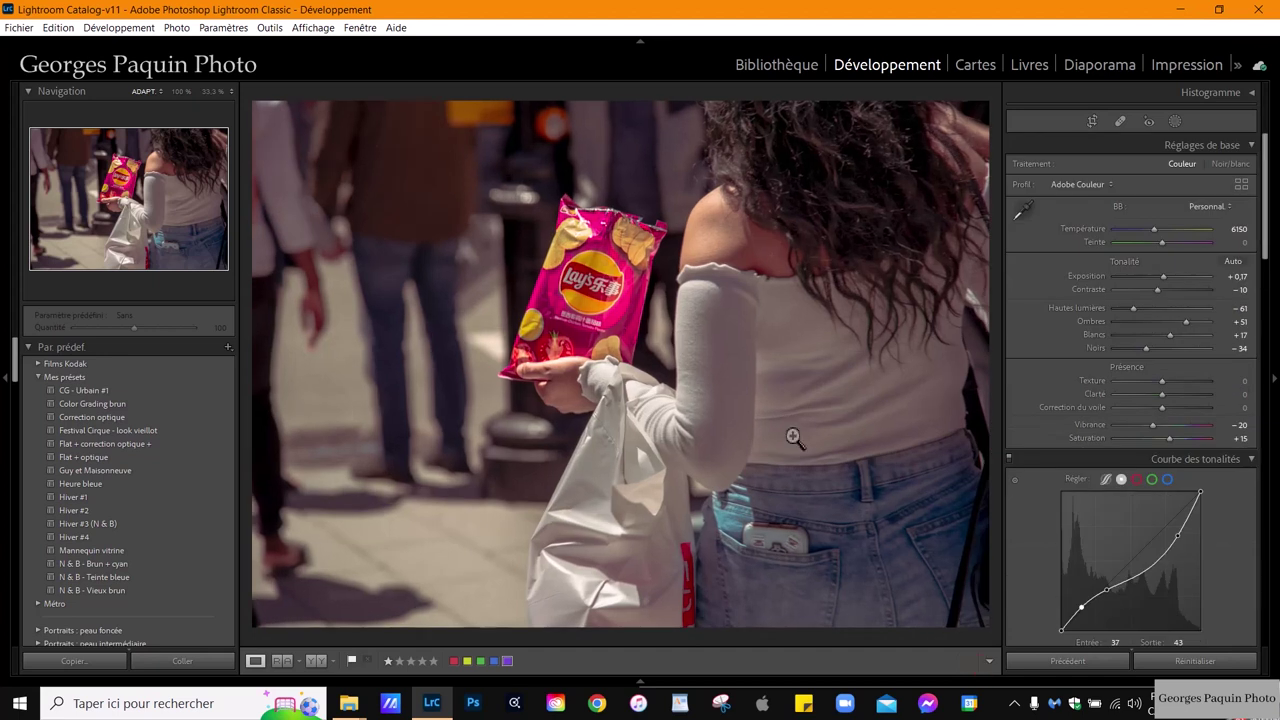
- Set the post-crop vignette to Amount −25, Roundness −35, Feather 65 and open its Style list
{"action": "scroll", "coordinate": [1037, 387], "scroll_direction": "down", "scroll_amount": 10}
{"action": "scroll", "coordinate": [1037, 379], "scroll_direction": "down", "scroll_amount": 5}
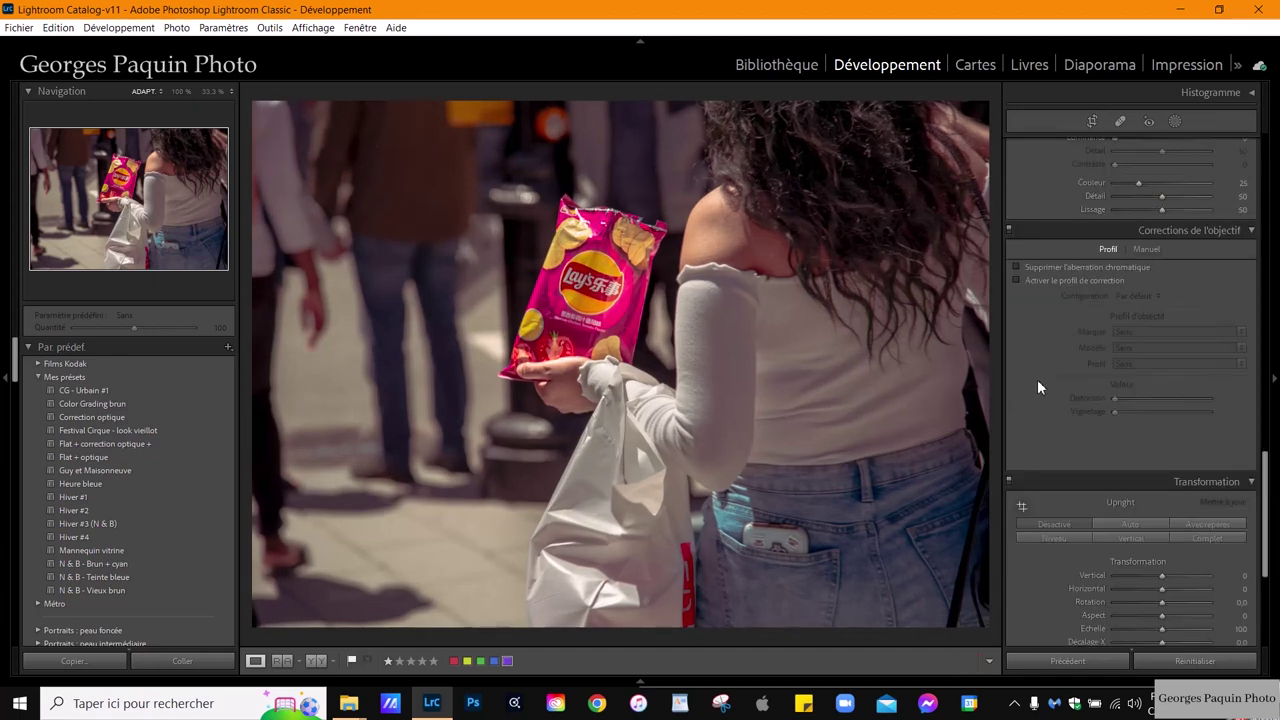
{"action": "scroll", "coordinate": [1037, 379], "scroll_direction": "down", "scroll_amount": 3}
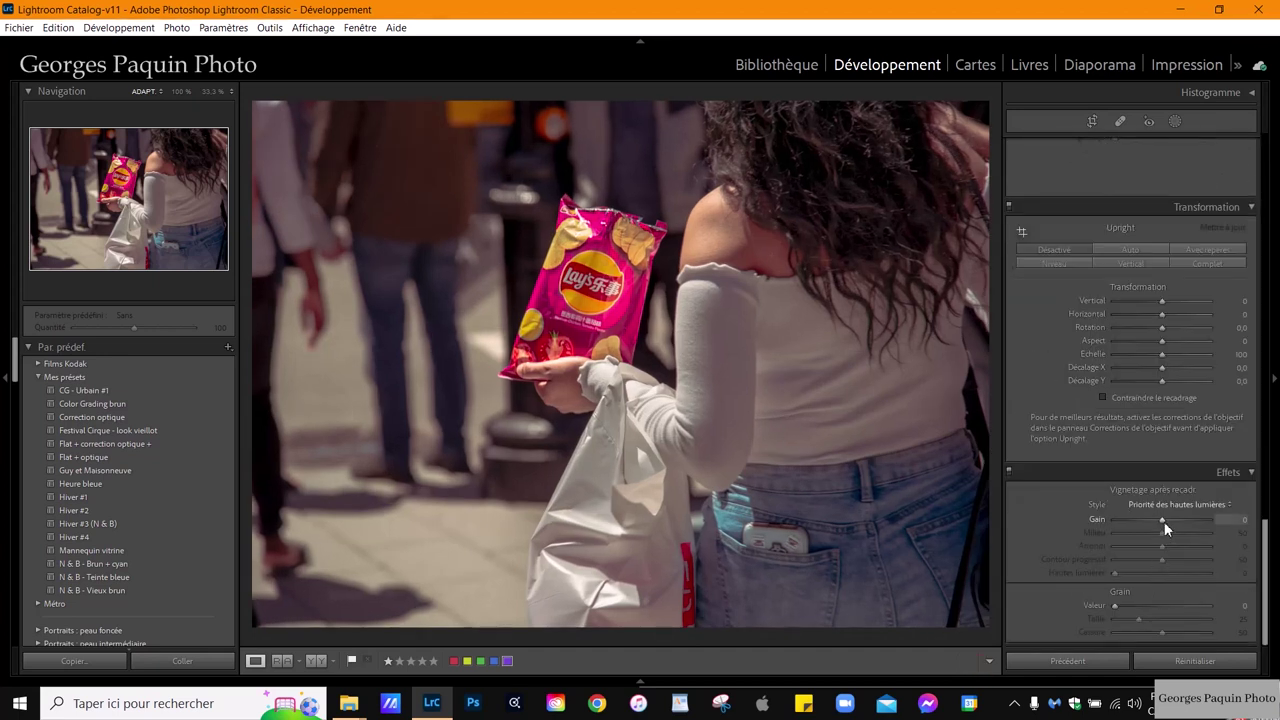
{"action": "scroll", "coordinate": [1167, 529], "scroll_direction": "down", "scroll_amount": 4}
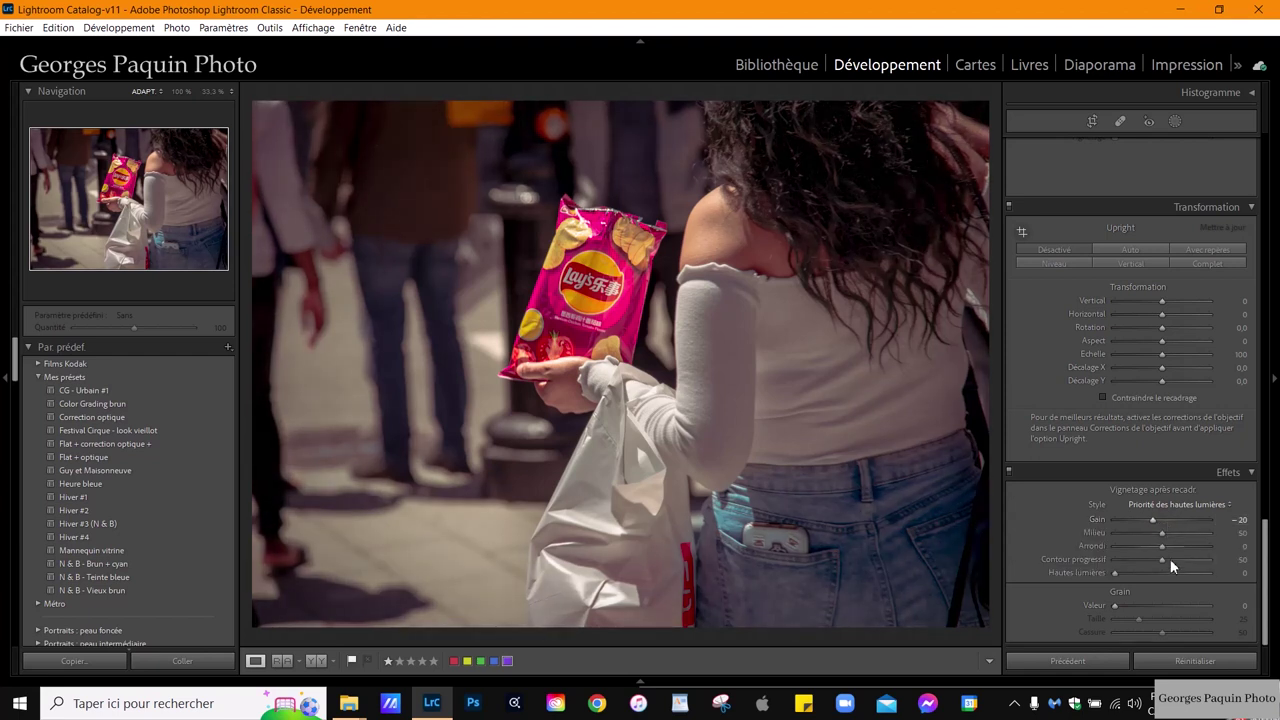
{"action": "scroll", "coordinate": [1160, 559], "scroll_direction": "up", "scroll_amount": 2}
{"action": "scroll", "coordinate": [1160, 559], "scroll_direction": "up", "scroll_amount": 1}
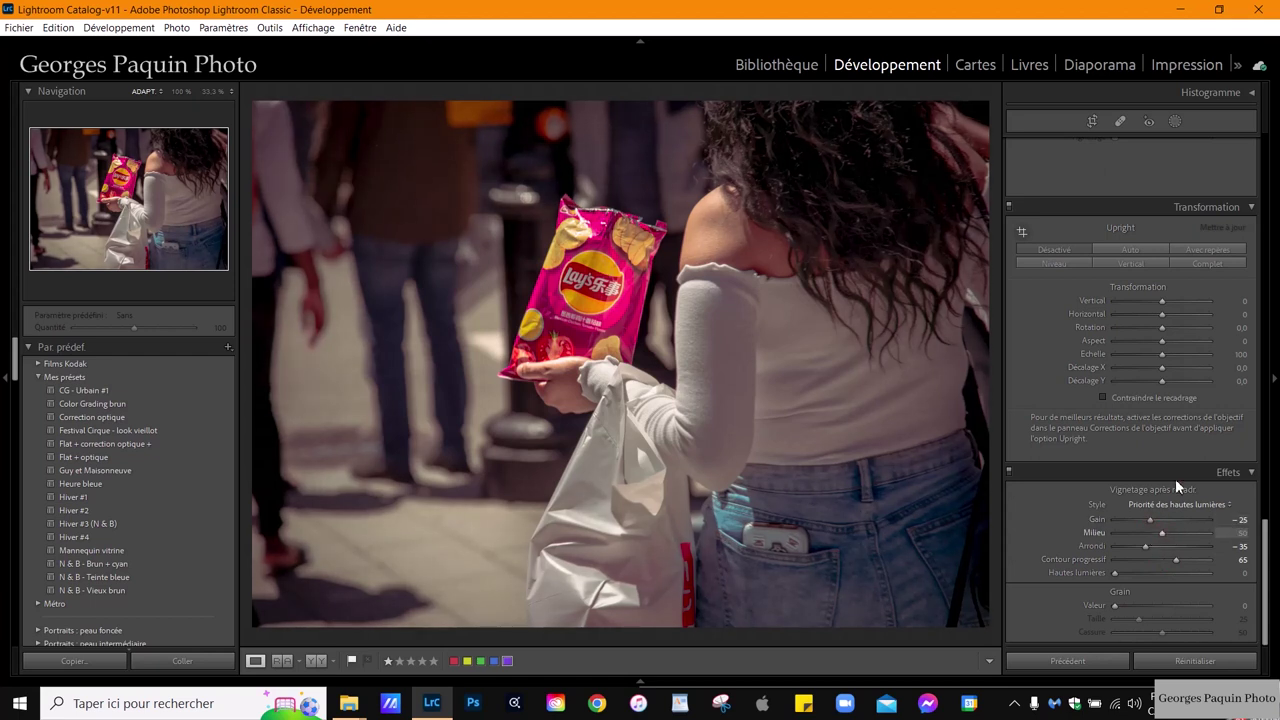
{"action": "left_click", "coordinate": [1160, 504]}
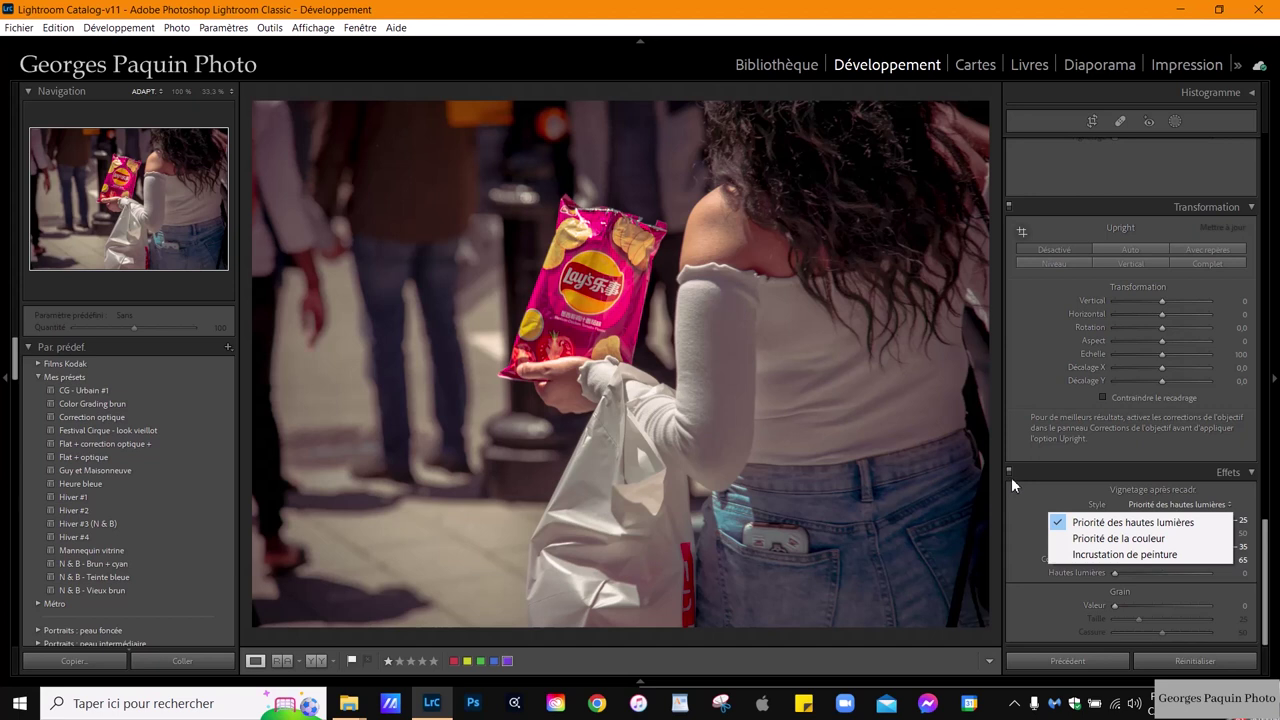
{"action": "left_click", "coordinate": [1118, 538]}
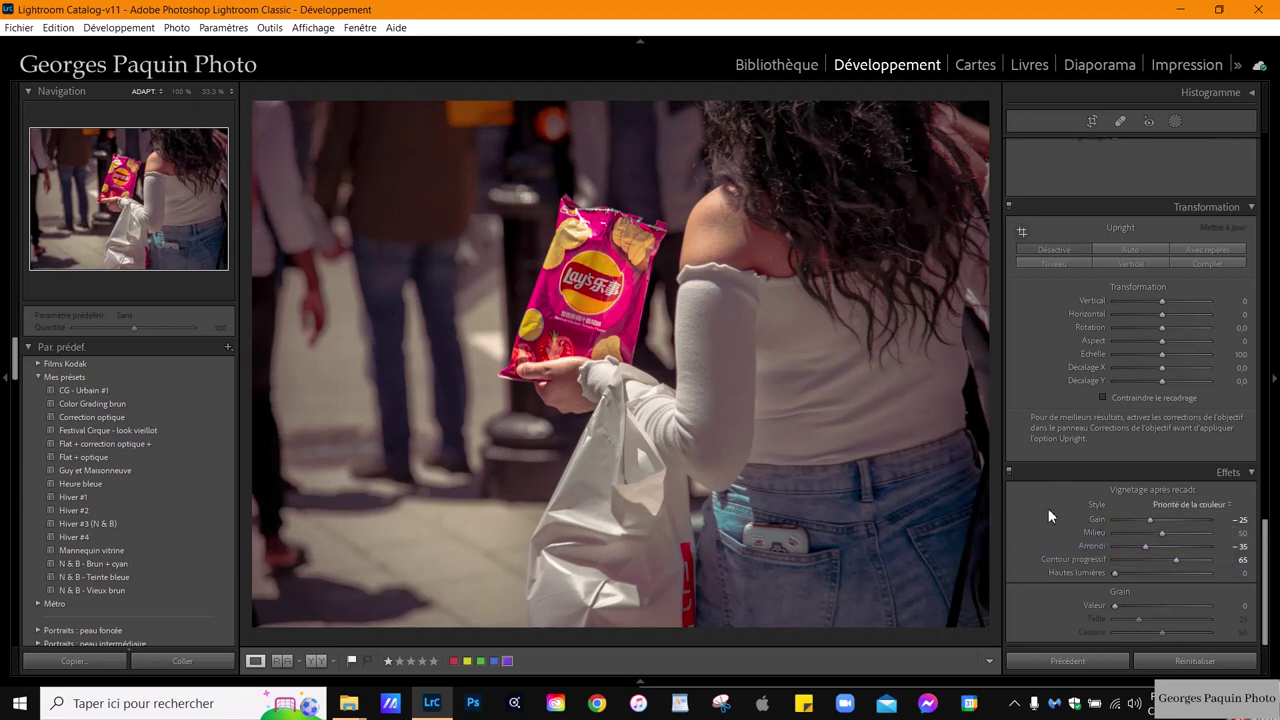